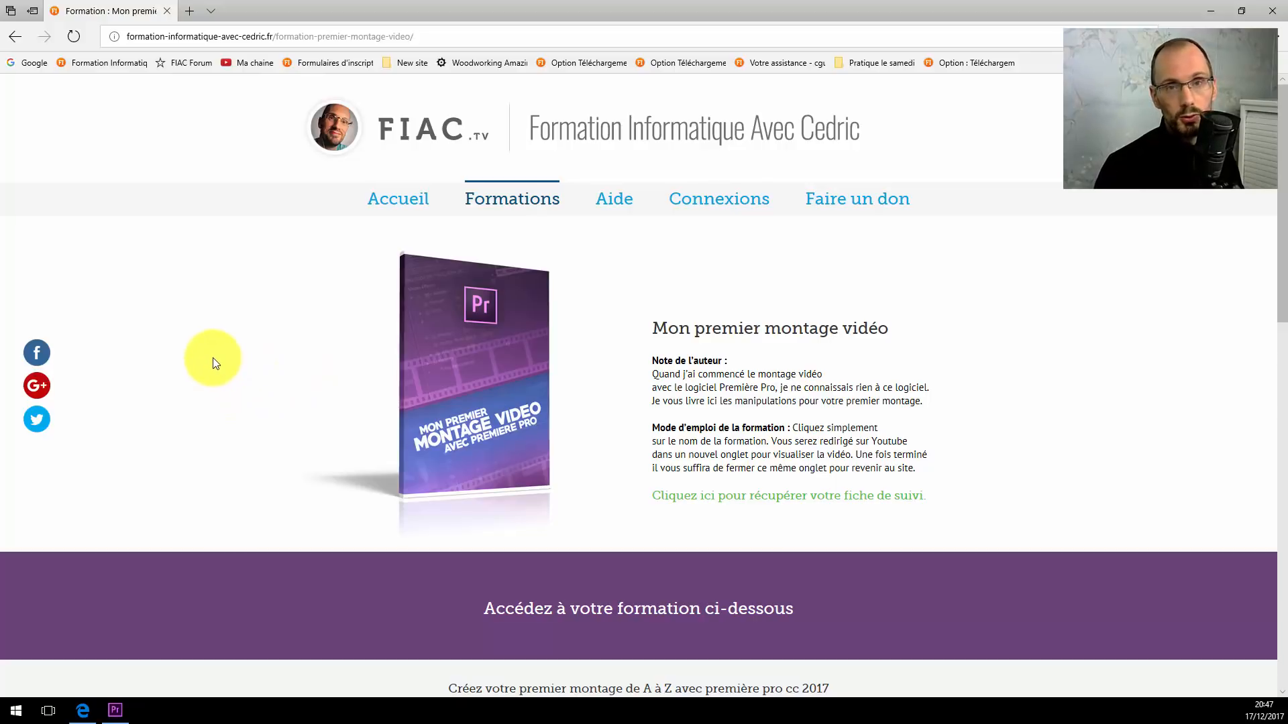
# Look over the Mon premier montage vidéo course page, including its chapter list and the extra Première Pro CC 2018 videos.
pyautogui.scroll(-3, 220, 375)
pyautogui.scroll(-3, 212, 357)
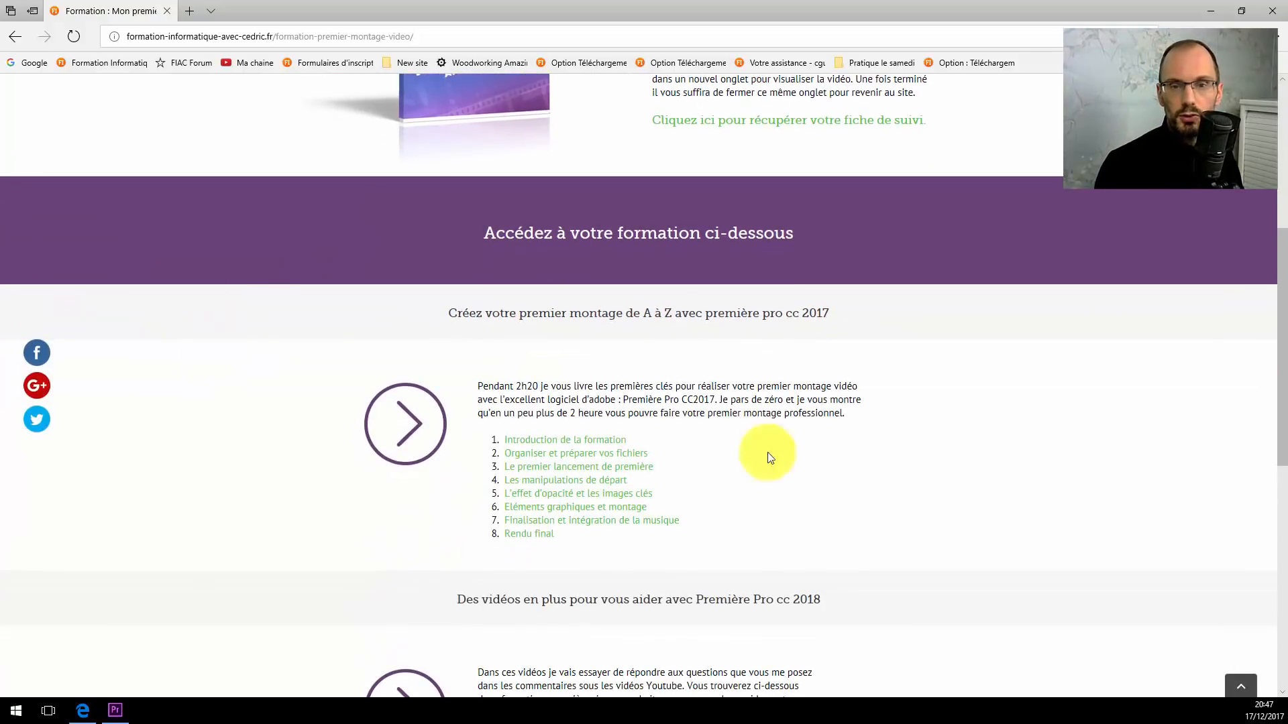
pyautogui.scroll(-3, 250, 372)
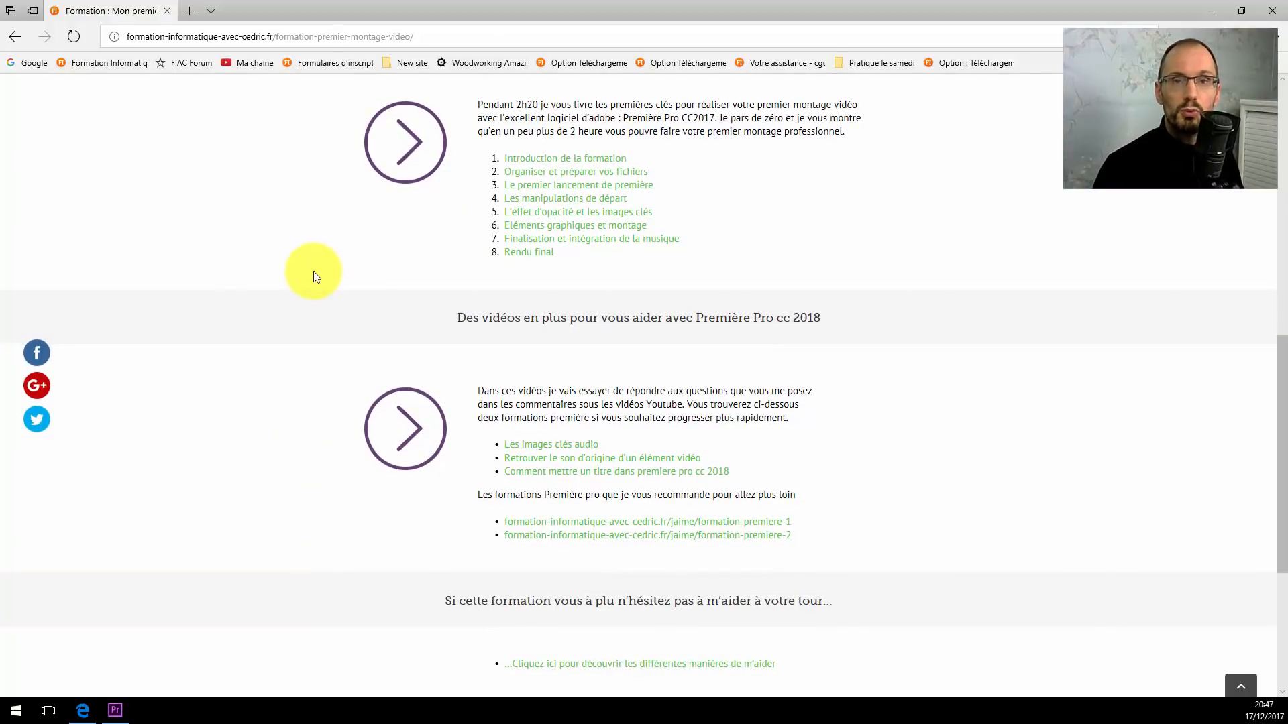
pyautogui.scroll(7, 260, 331)
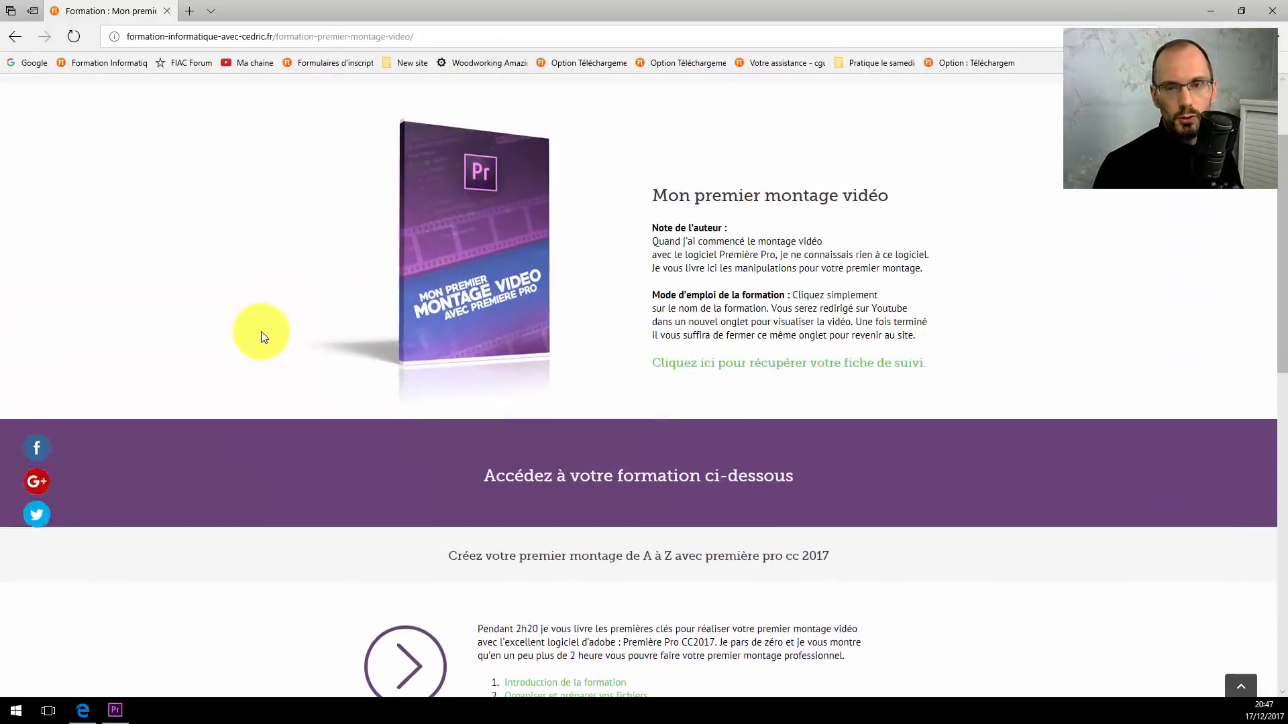
pyautogui.scroll(2, 260, 331)
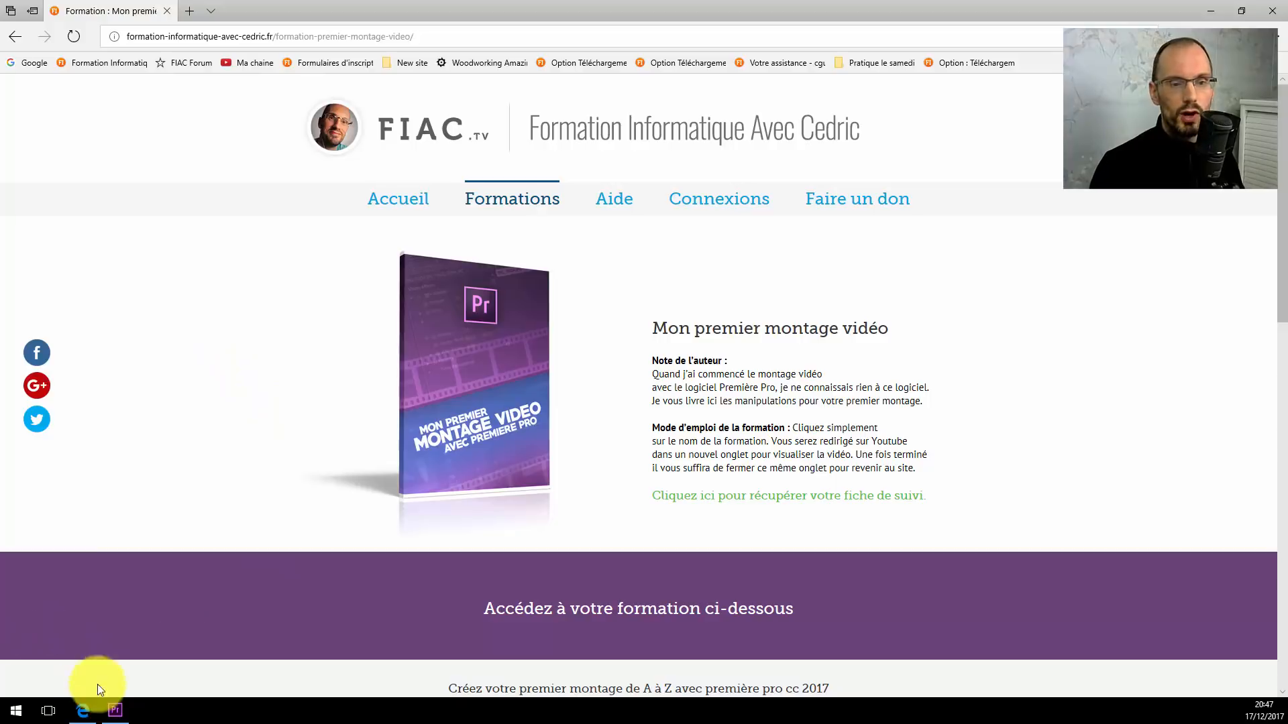
# Switch to Adobe Premiere Pro and view the separate 20170506_122921.mp4 clip near the end of the sequence.
pyautogui.click(114, 711)
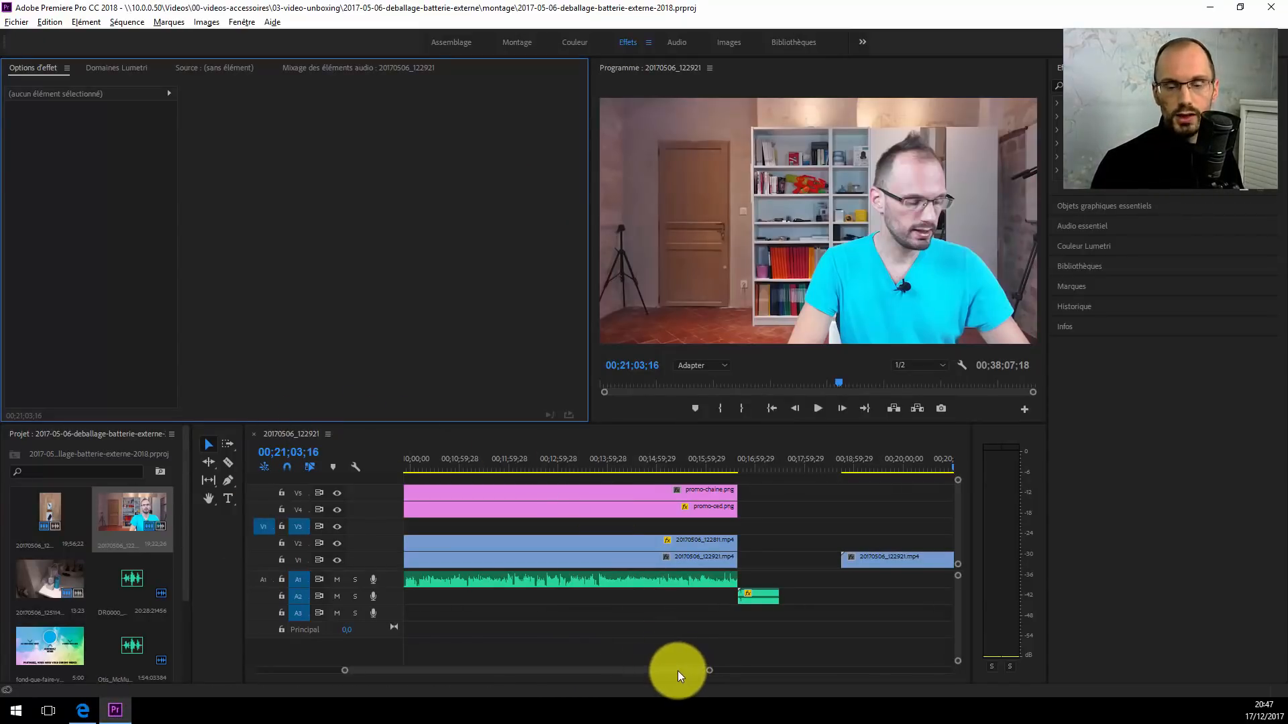
pyautogui.moveTo(677, 671); pyautogui.dragTo(749, 672)
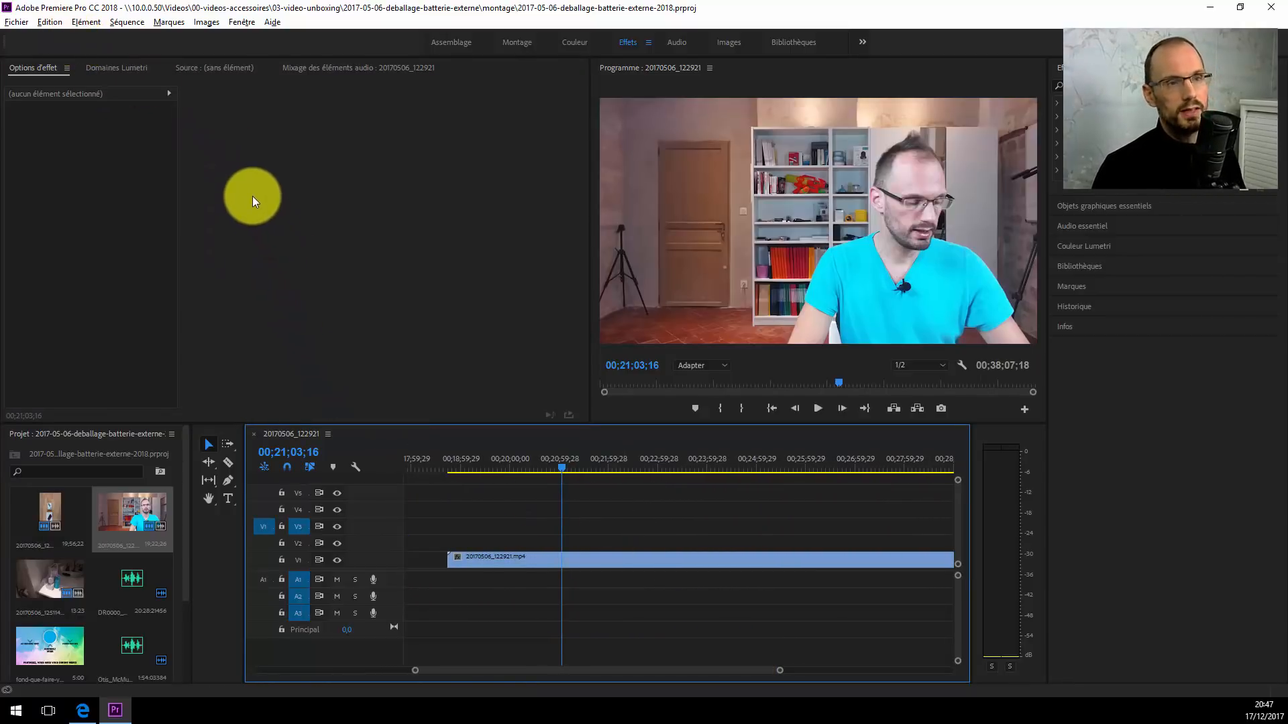
pyautogui.click(51, 22)
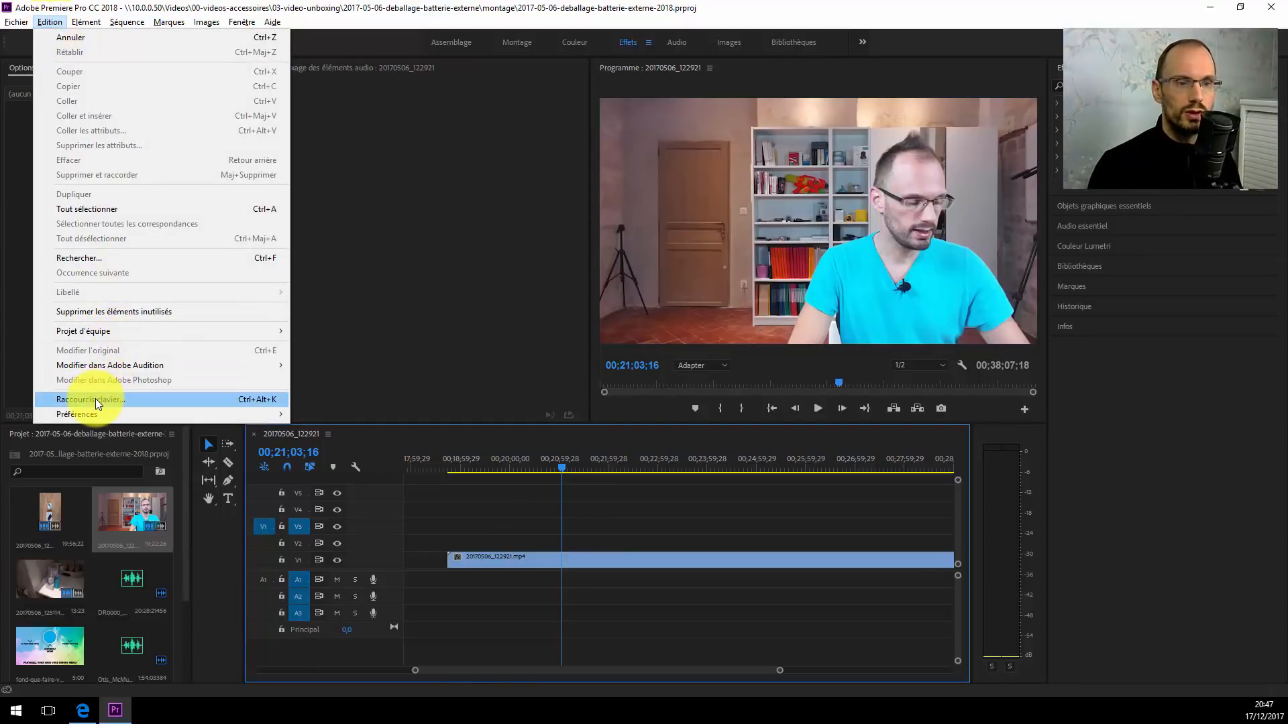
pyautogui.click(542, 528)
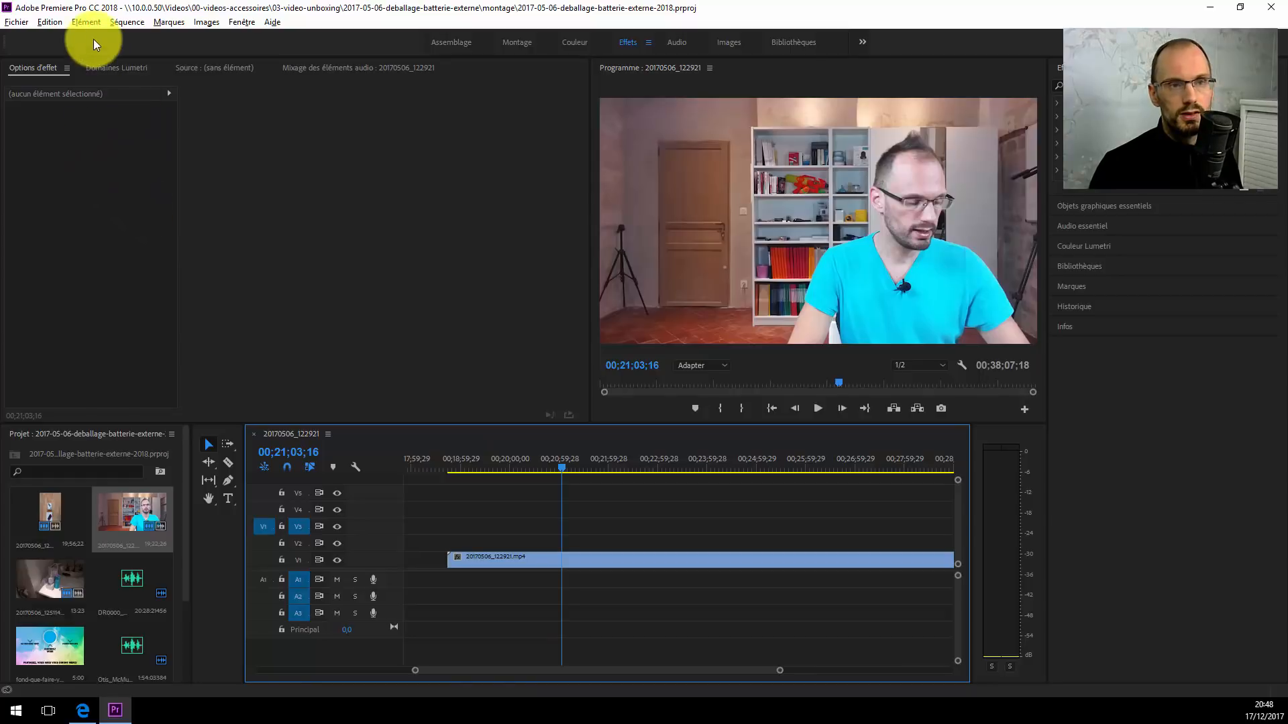
# Apply the Adobe Premiere Pro CS 6 preset as the keyboard shortcut layout.
pyautogui.click(81, 21)
pyautogui.moveTo(59, 20)
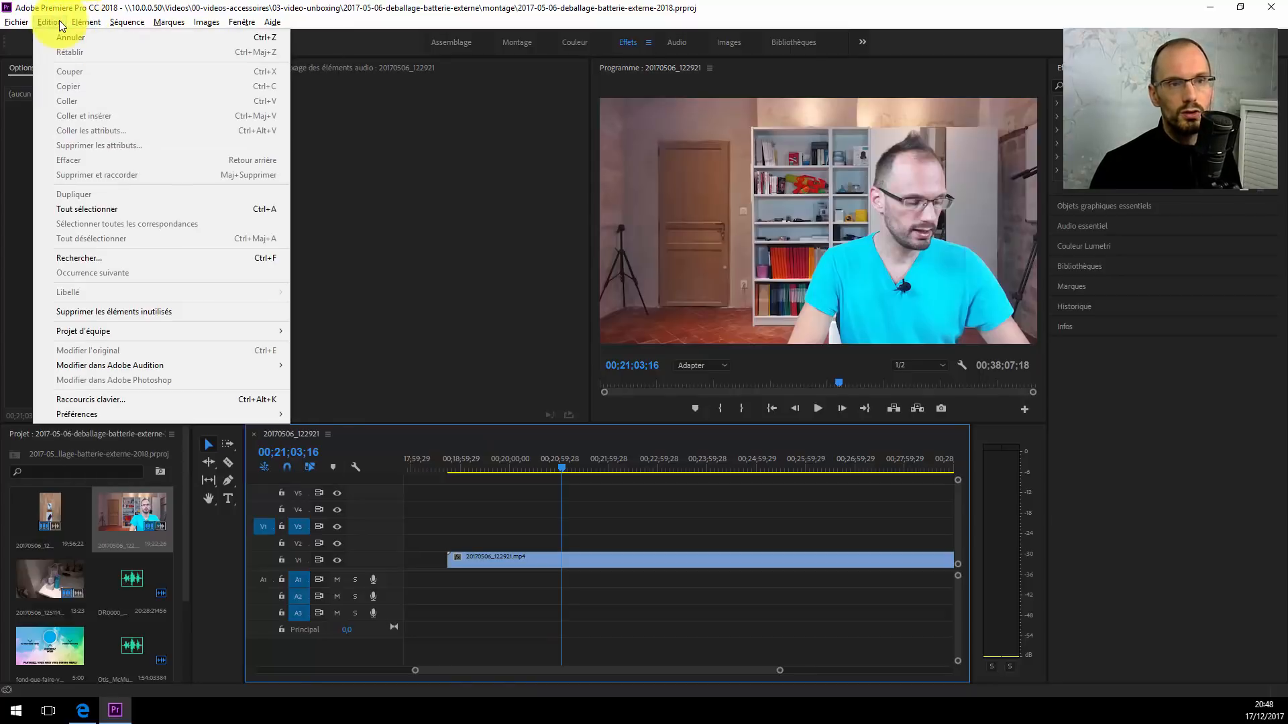
pyautogui.click(105, 399)
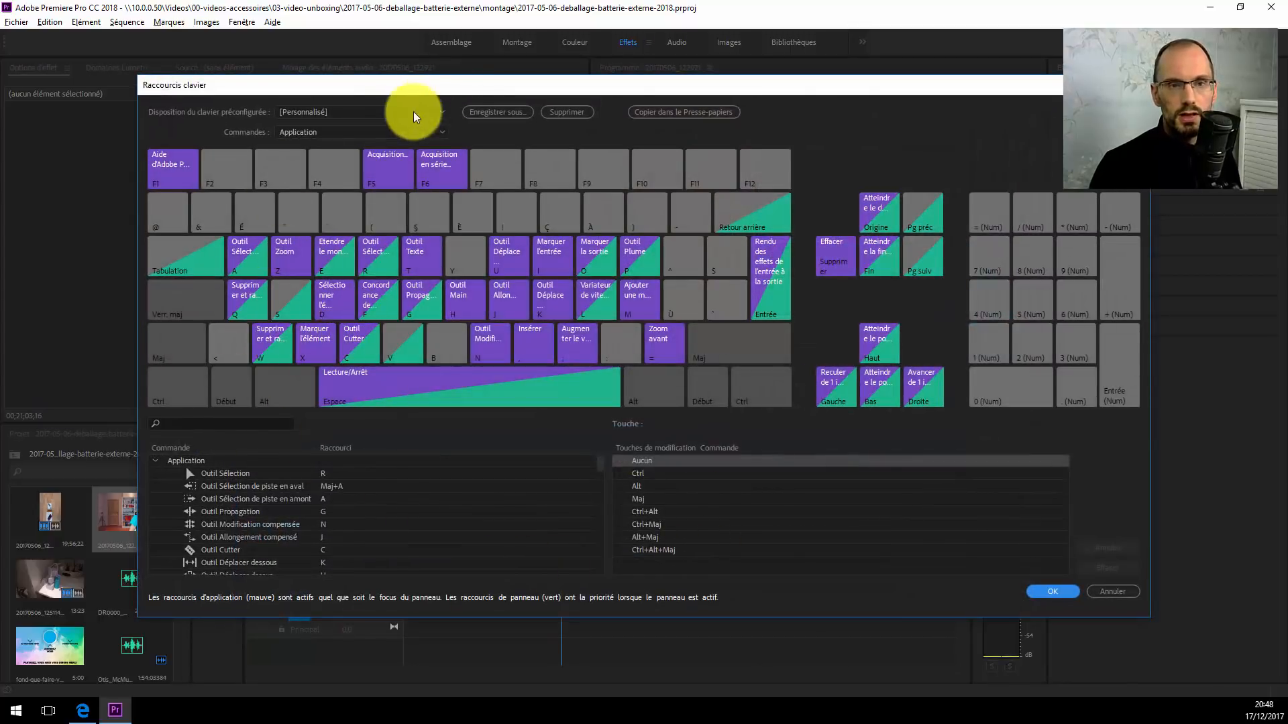
pyautogui.click(334, 112)
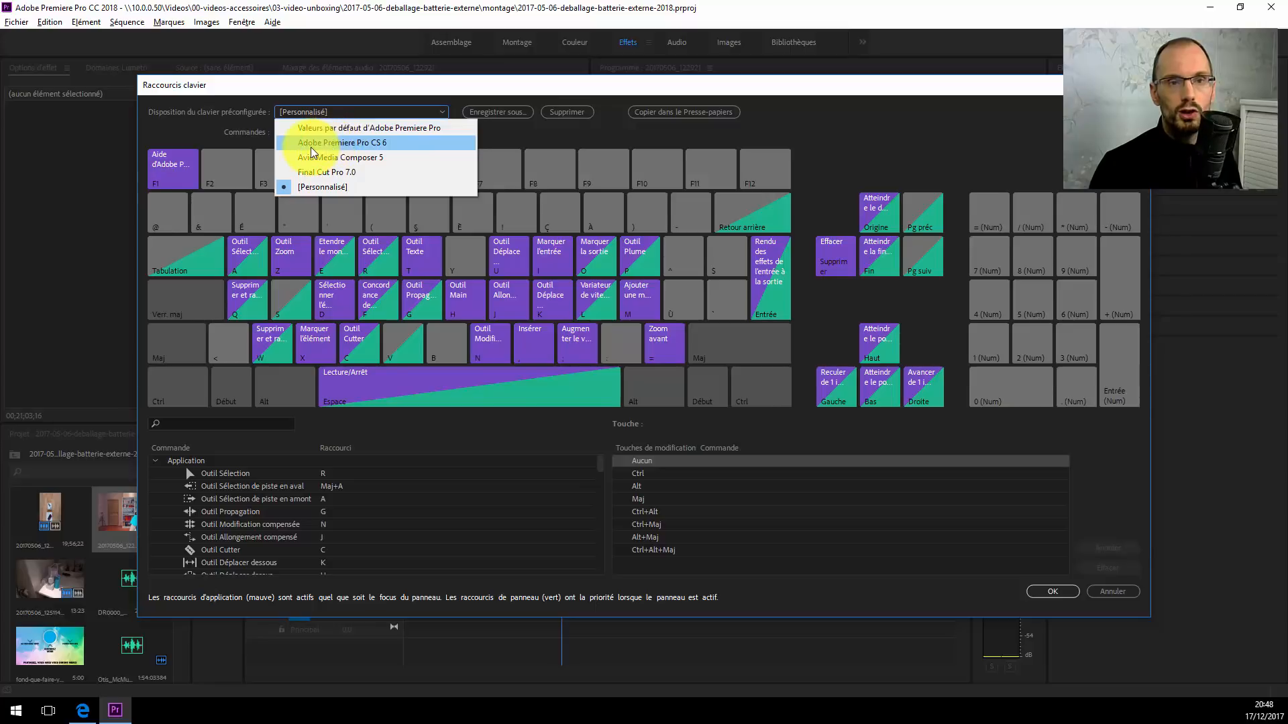
pyautogui.click(360, 144)
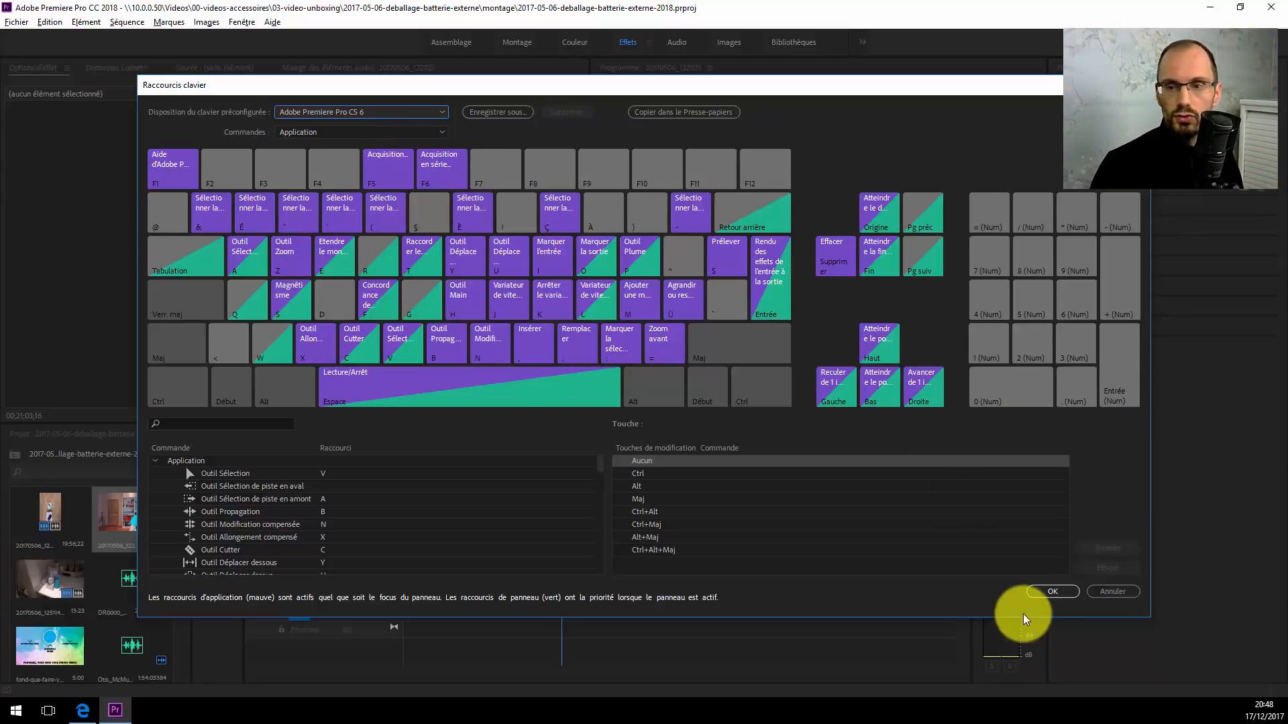
pyautogui.click(1048, 592)
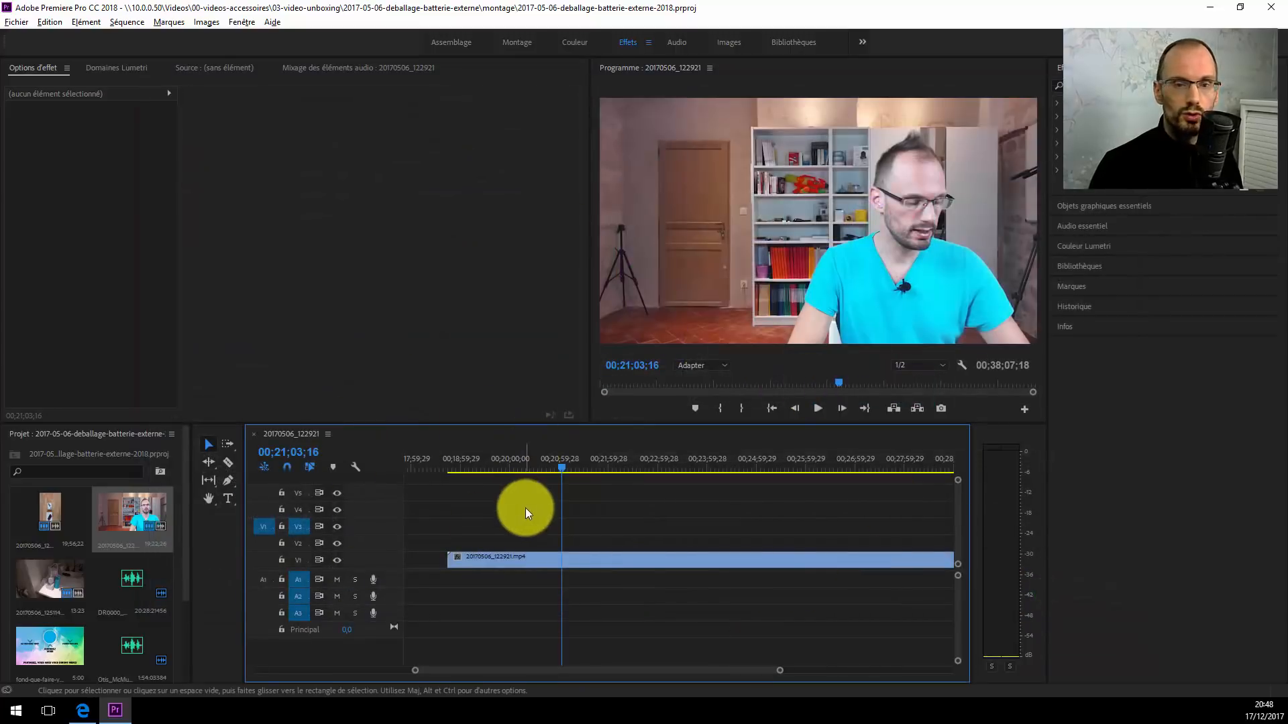
# Fit the whole sequence in the timeline, and toggle the timeline and effect options panels between maximized and normal size.
pyautogui.press('\\')
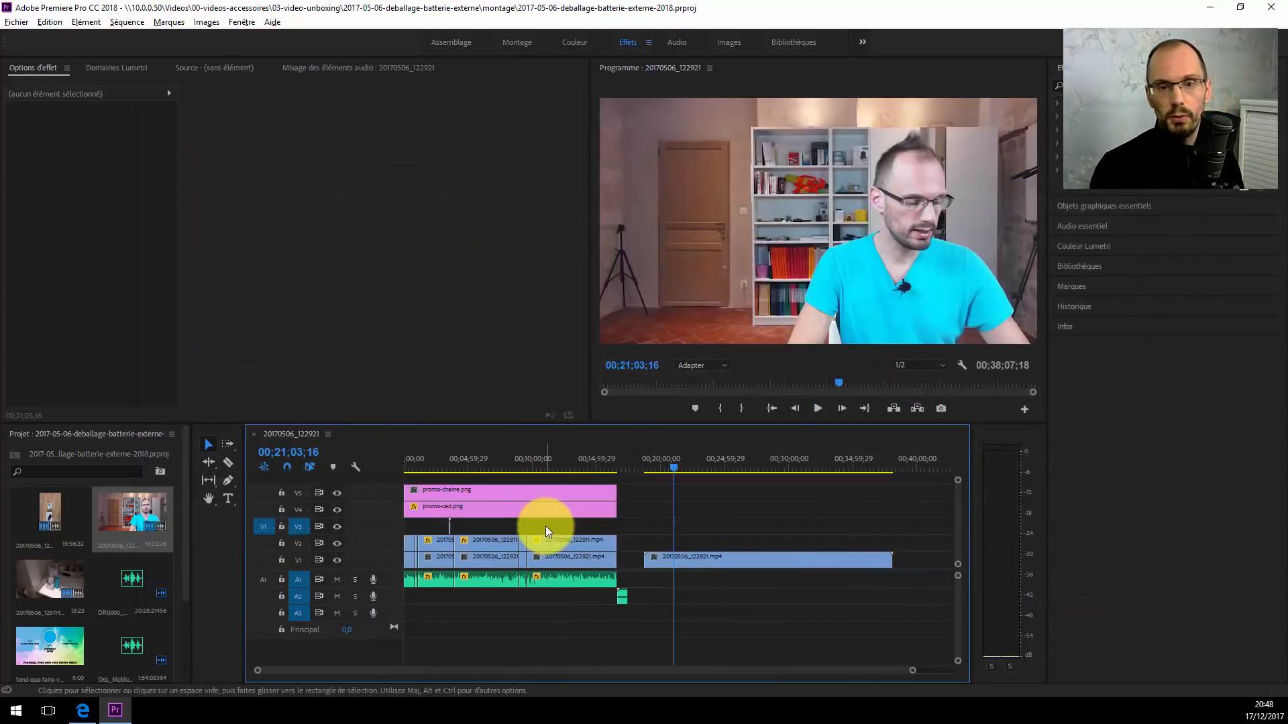
pyautogui.press('`')
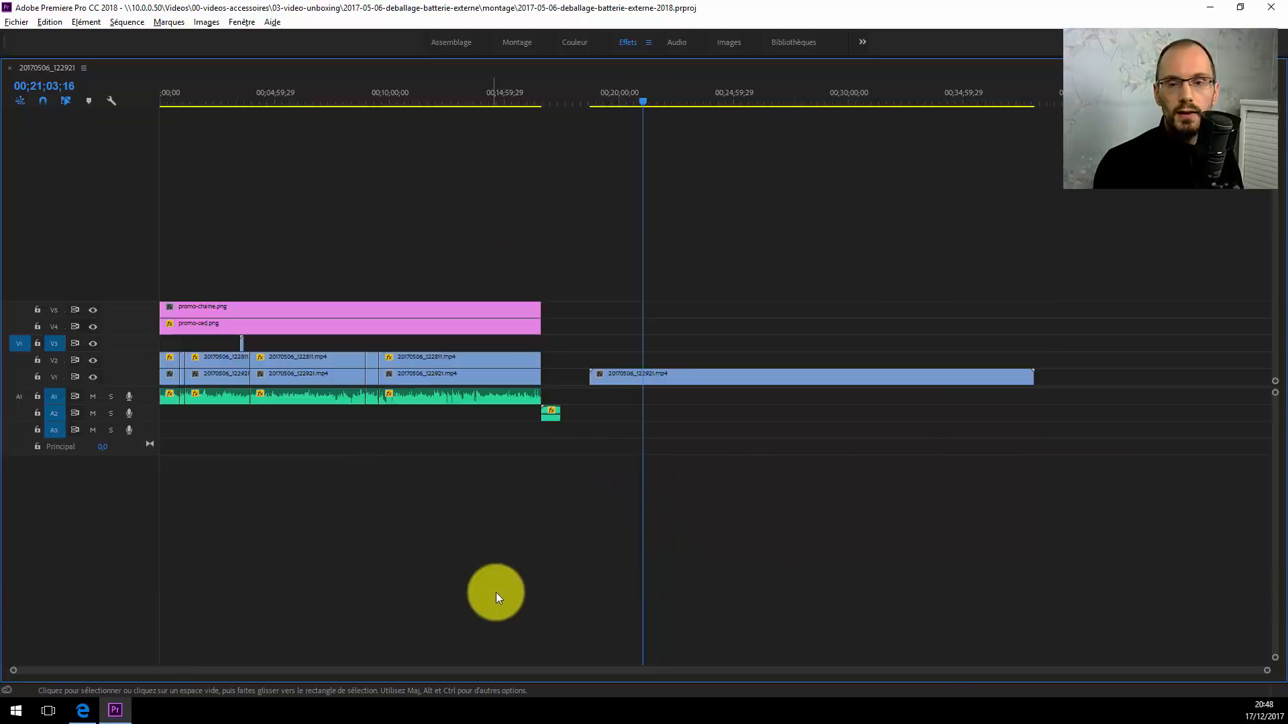
pyautogui.press('`')
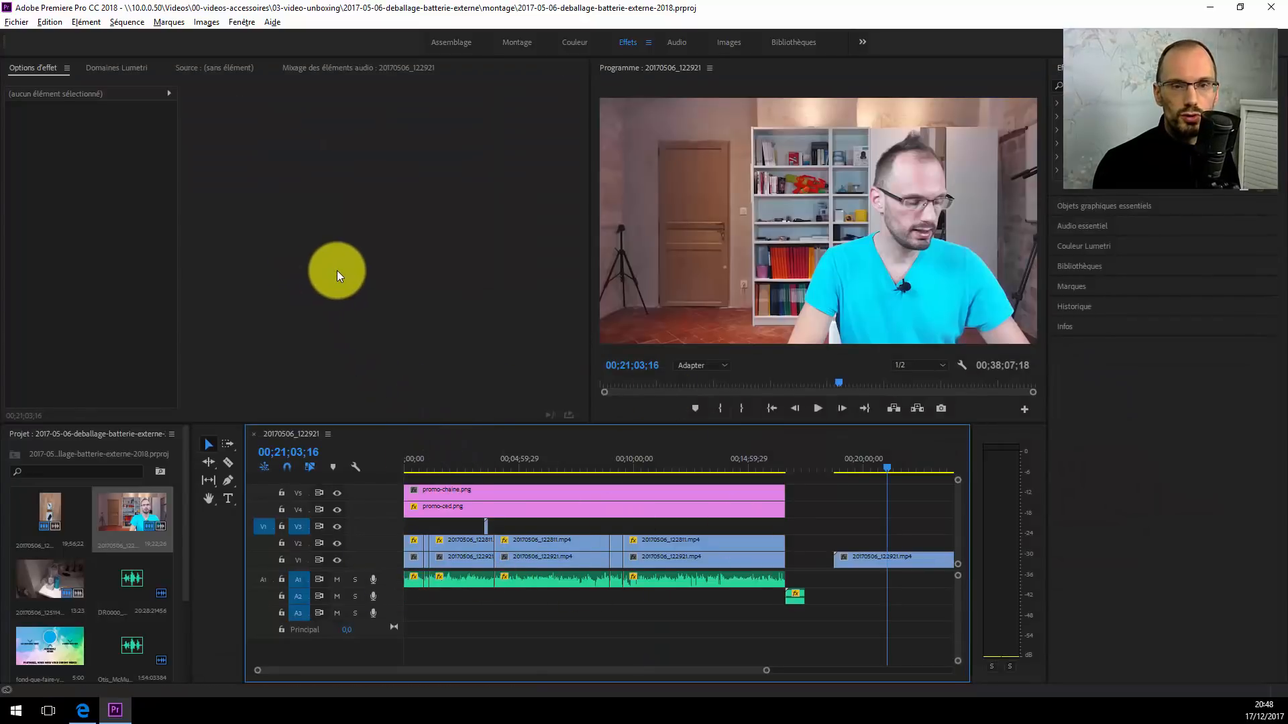
pyautogui.press('`')
pyautogui.press('`')
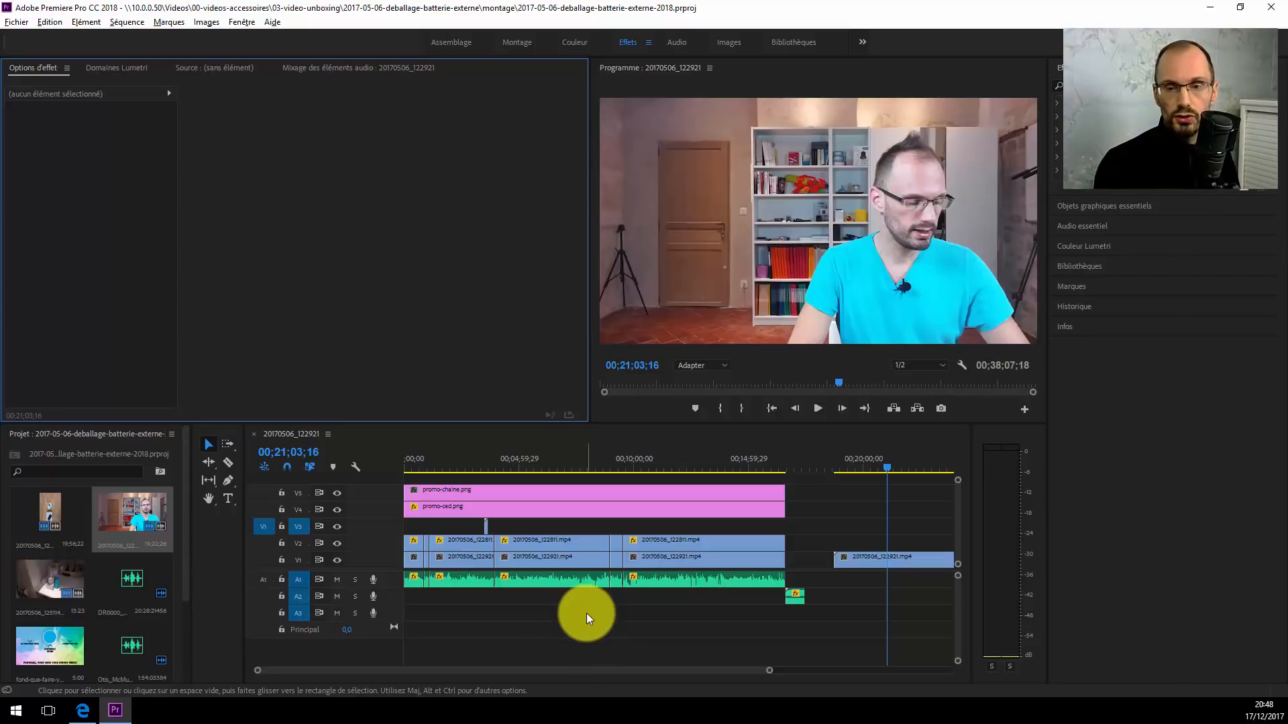
pyautogui.press('`')
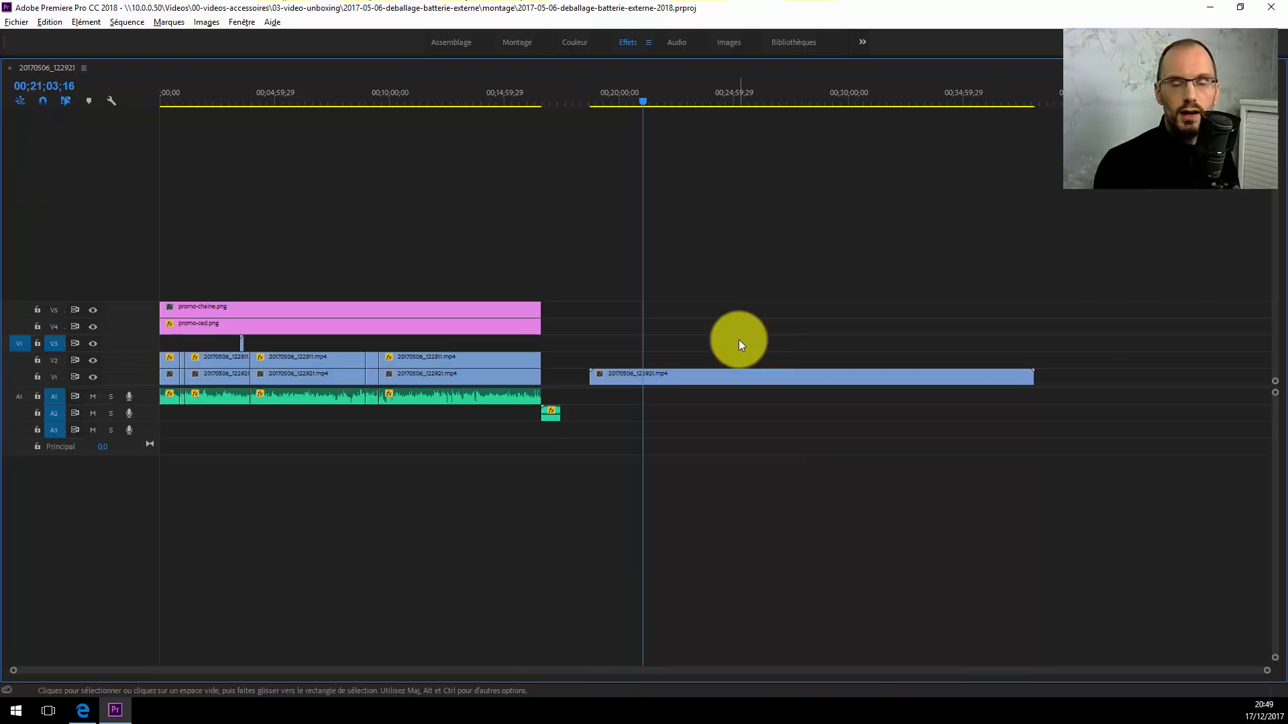
pyautogui.press('`')
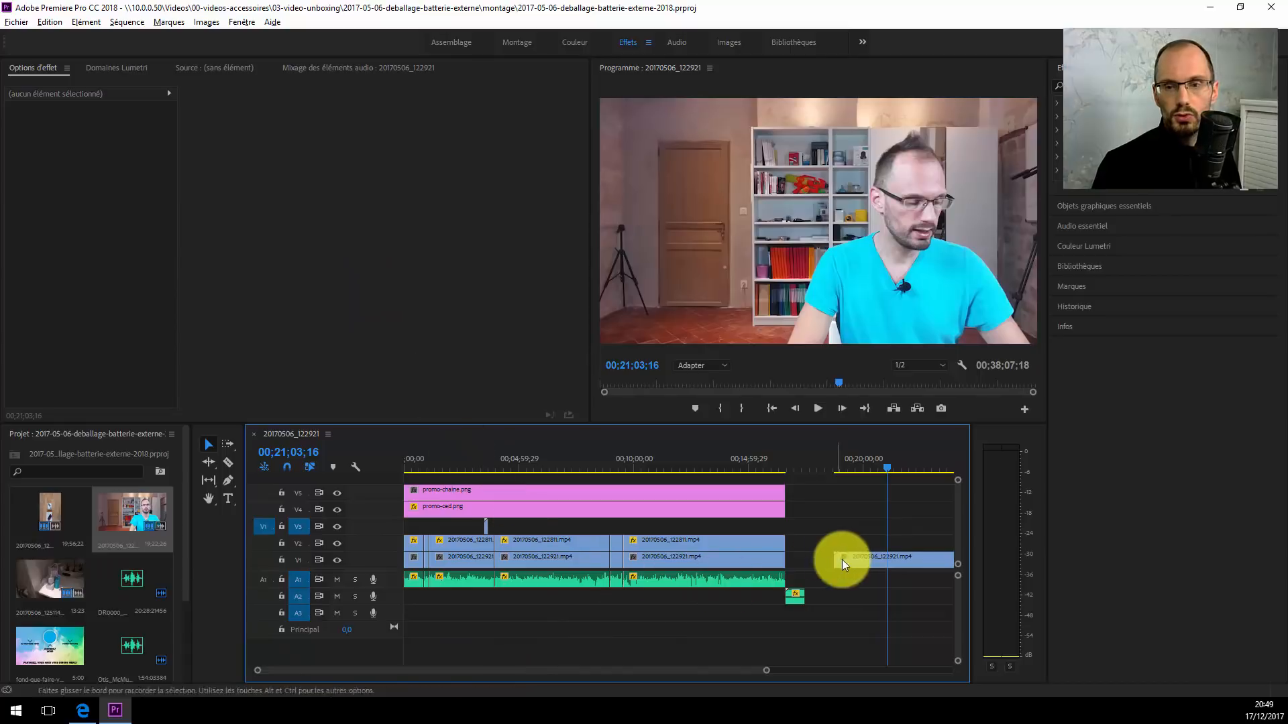
# Select the last 20170506_122921.mp4 clip on track V1, and maximize and restore the panel showing its effect options.
pyautogui.click(879, 559)
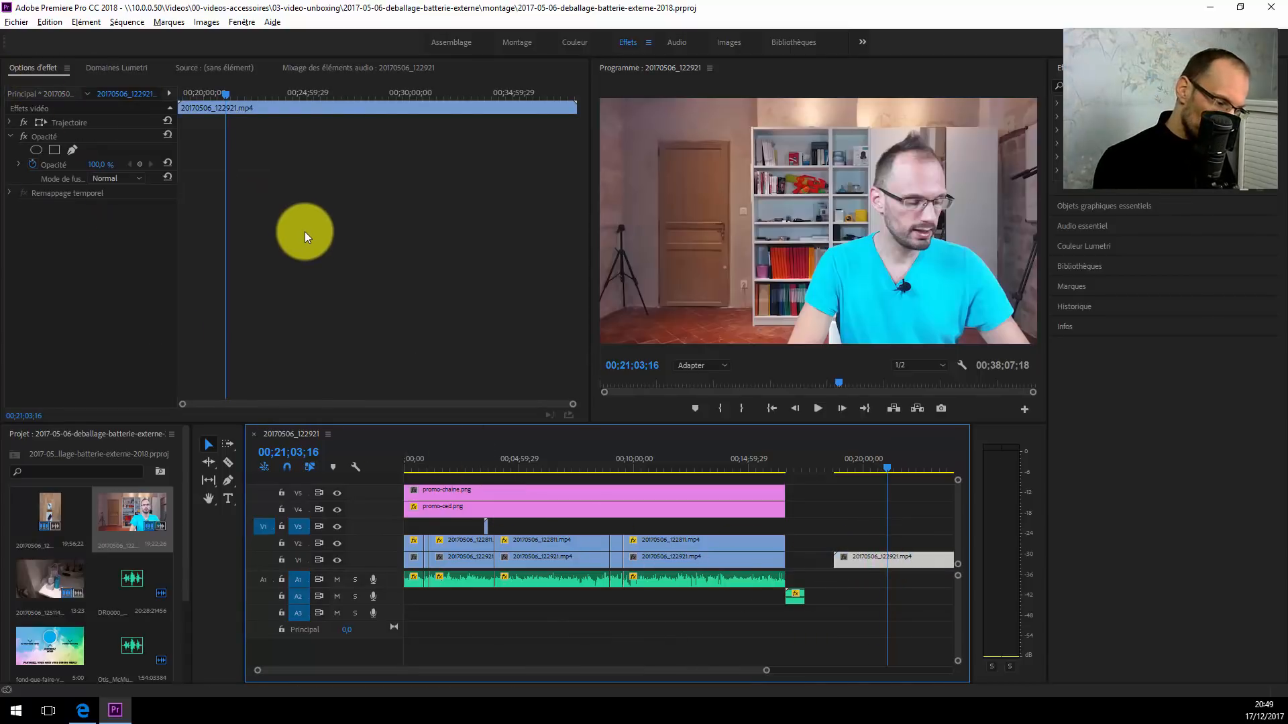
pyautogui.press('`')
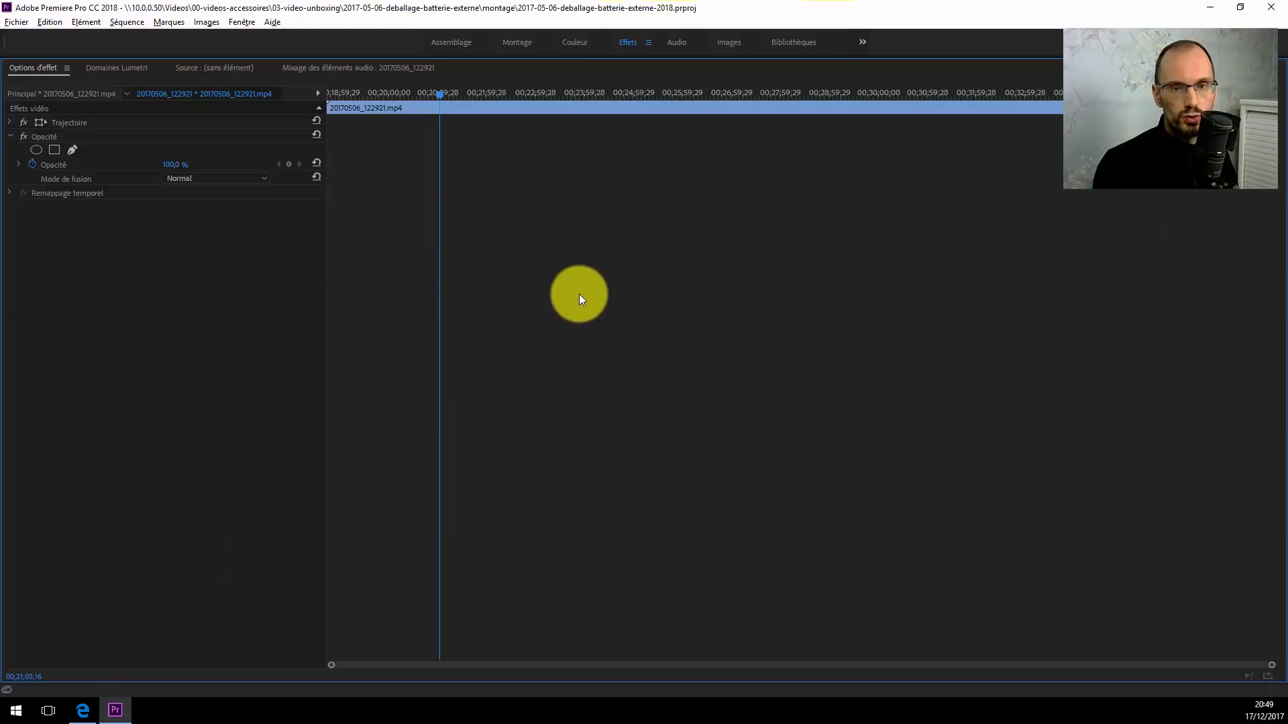
pyautogui.press('`')
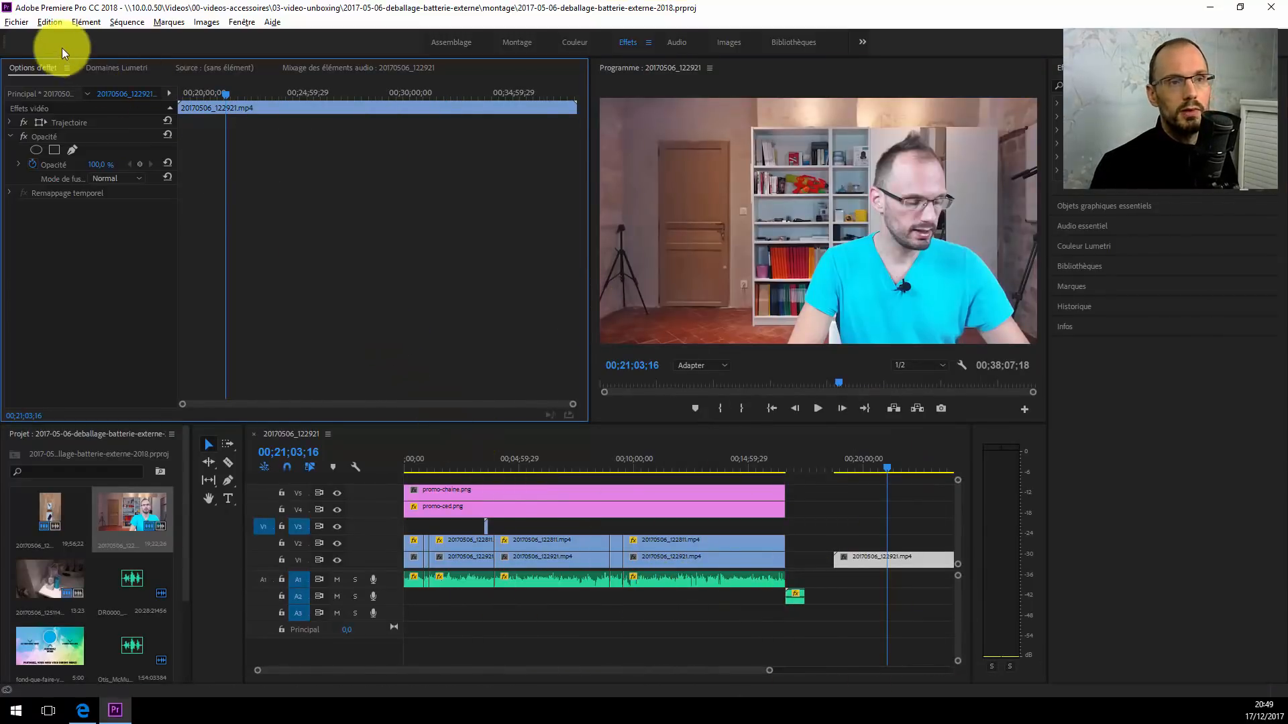
# Compare the default Adobe Premiere Pro keyboard layout with the Adobe Premiere Pro CS 6 preset in the keyboard shortcut settings.
pyautogui.click(50, 22)
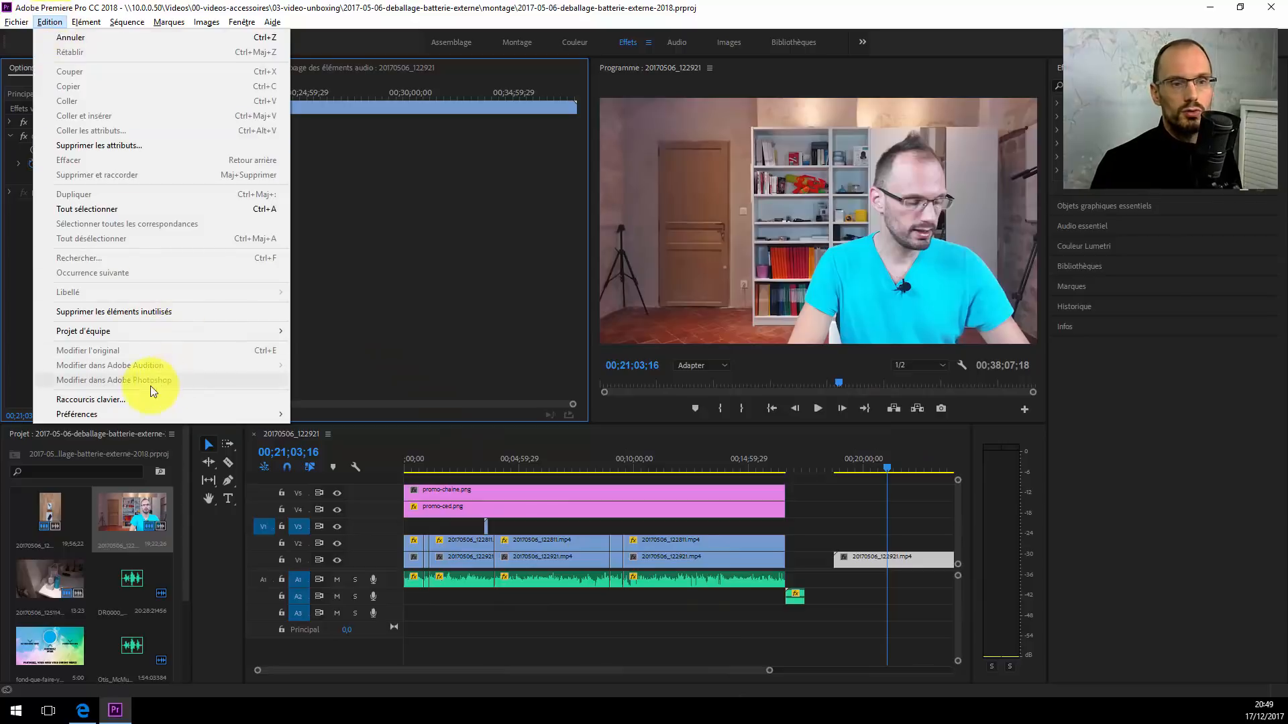
pyautogui.click(113, 399)
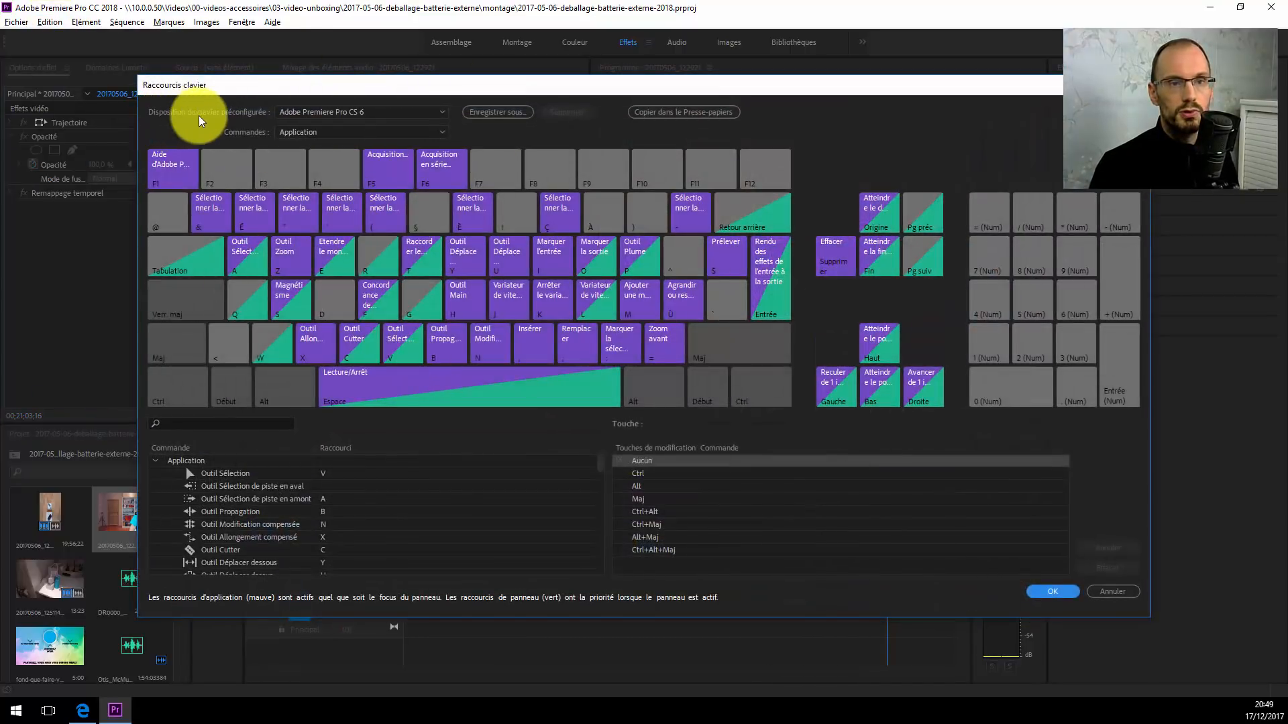
pyautogui.click(336, 111)
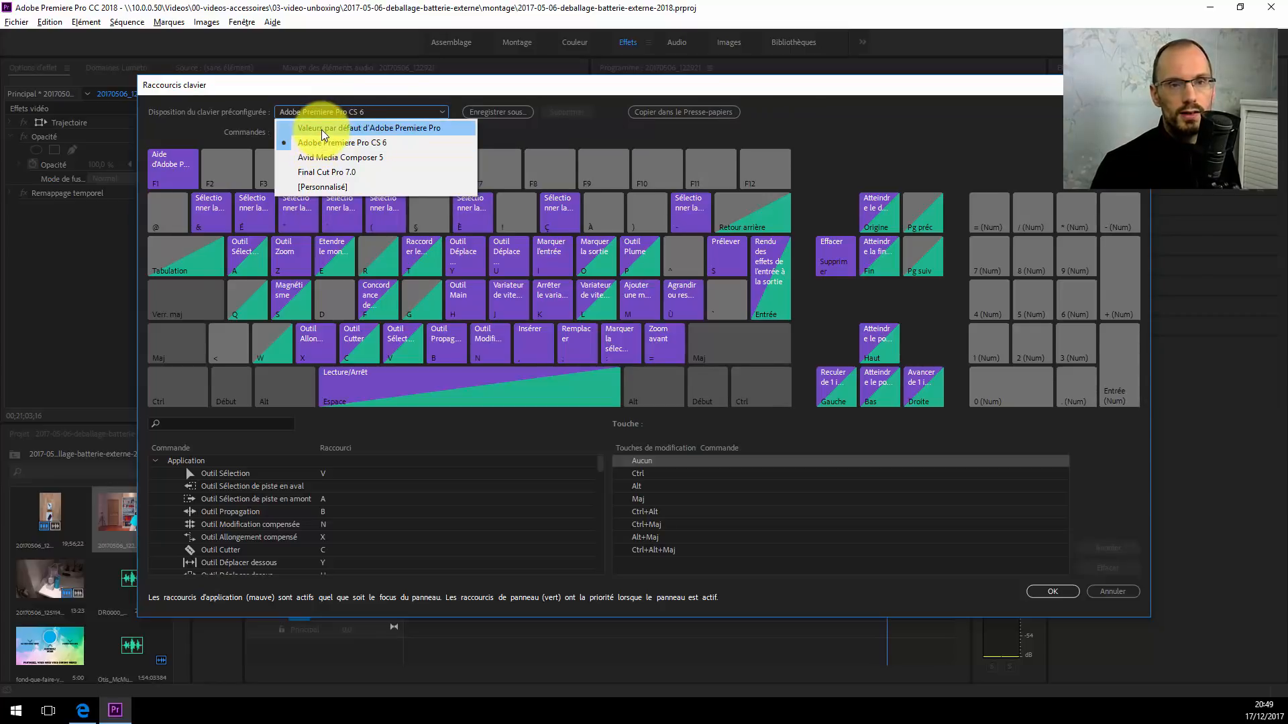
pyautogui.click(322, 130)
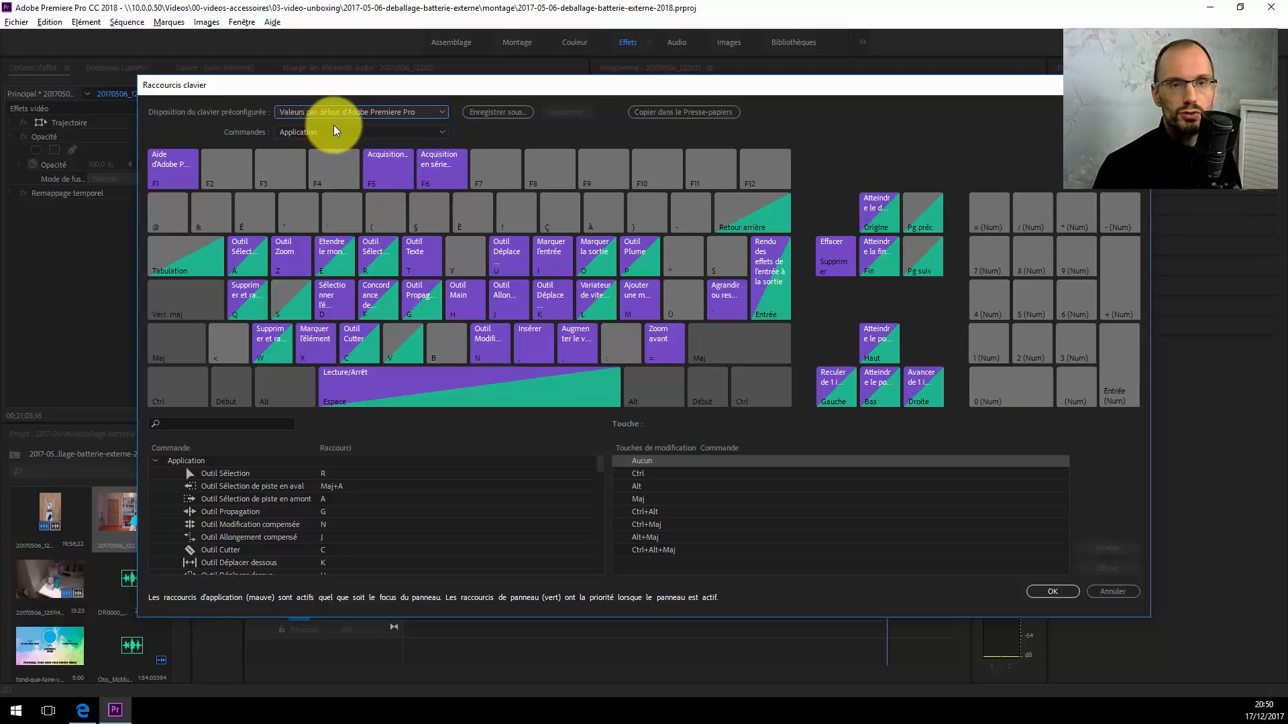
pyautogui.click(308, 111)
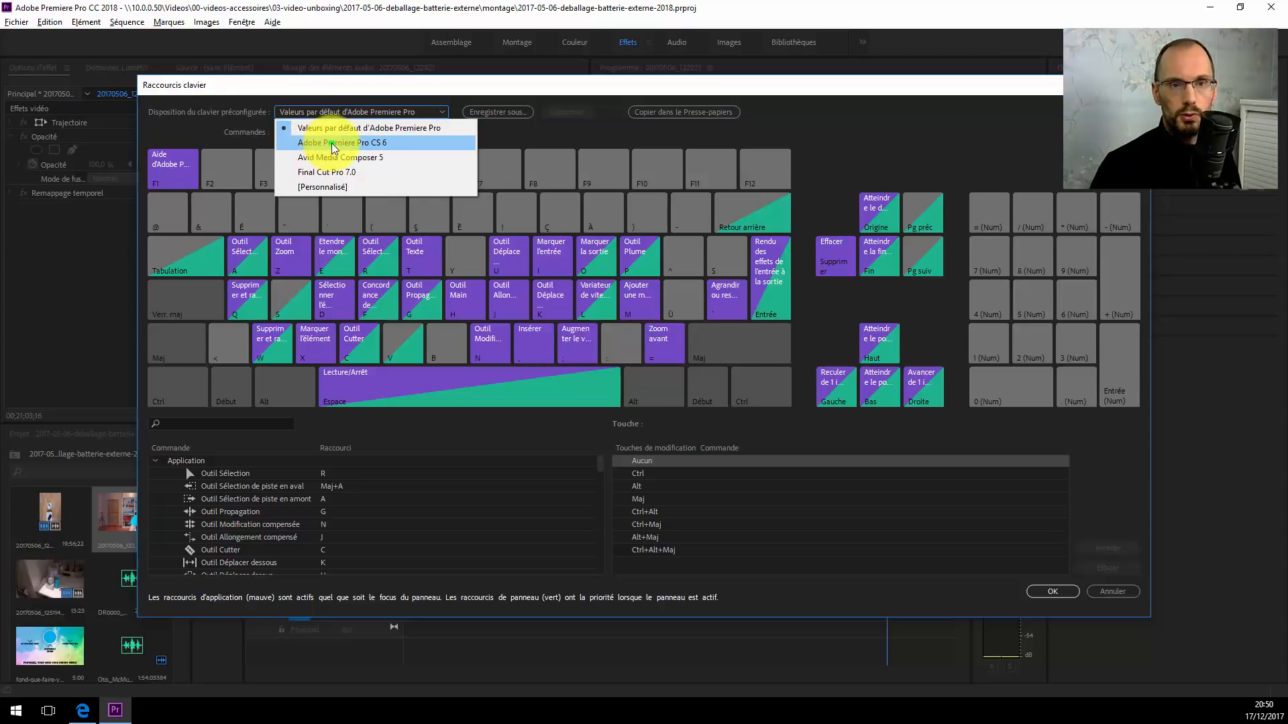
pyautogui.click(333, 148)
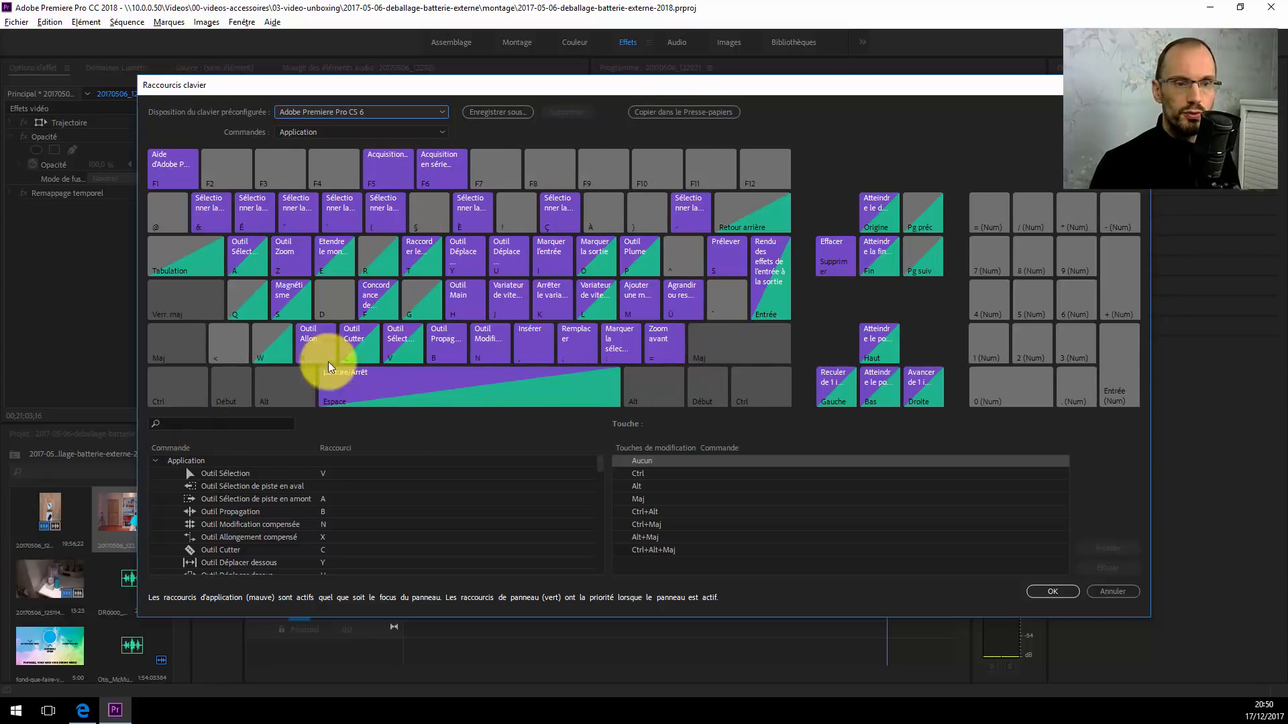
# Search the shortcut commands for "agrandir e" and examine the key assigned to maximizing or restoring the frame under the cursor.
pyautogui.click(190, 423)
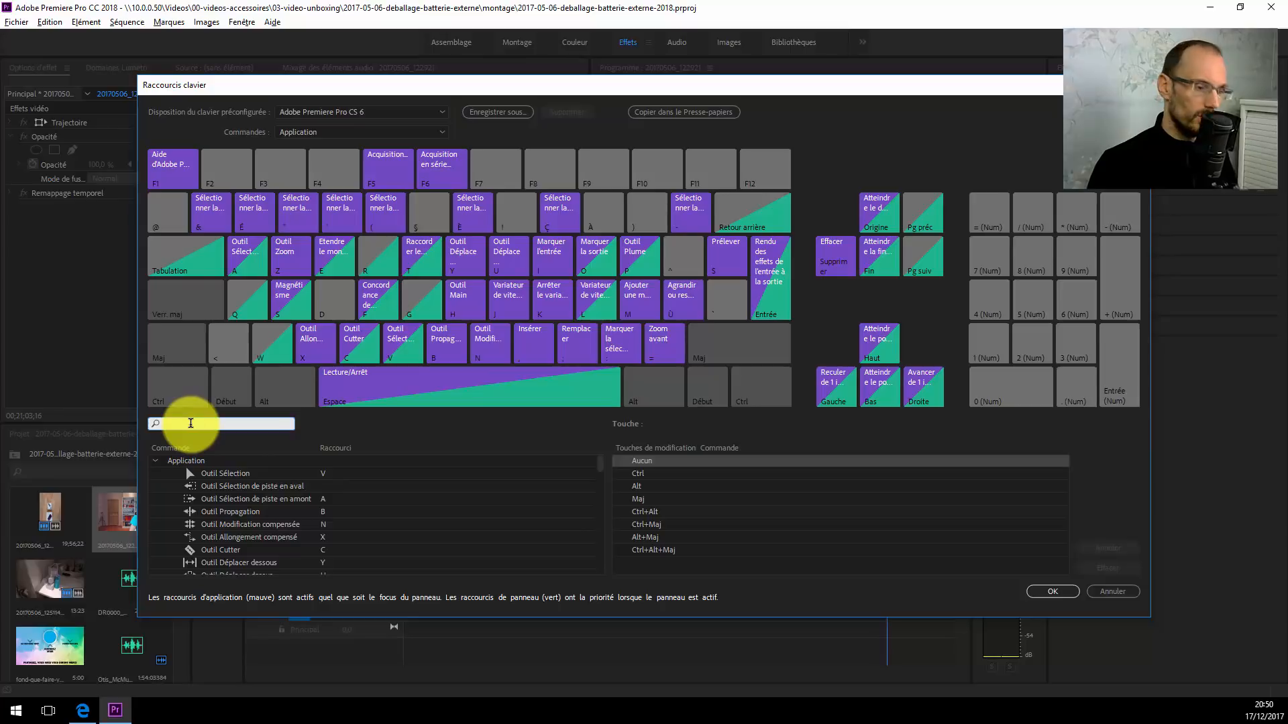
pyautogui.write('agrandir et r')
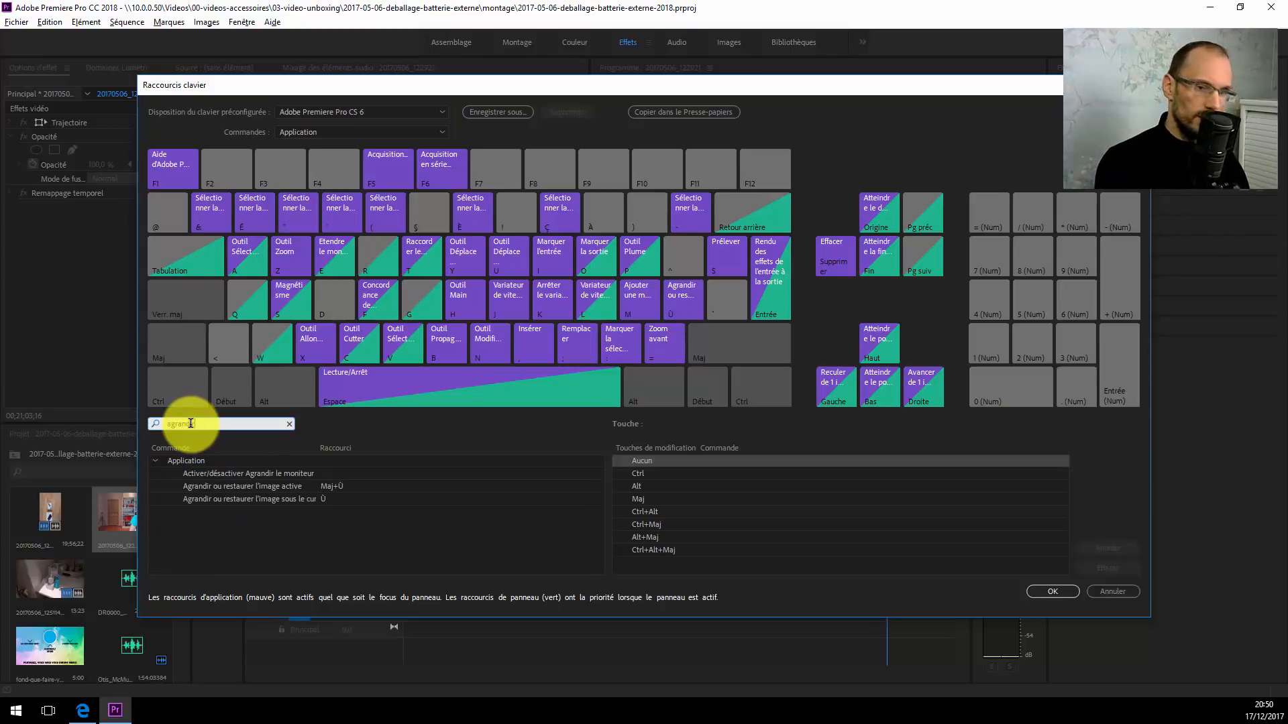
pyautogui.press('BackSpace')
pyautogui.press('BackSpace')
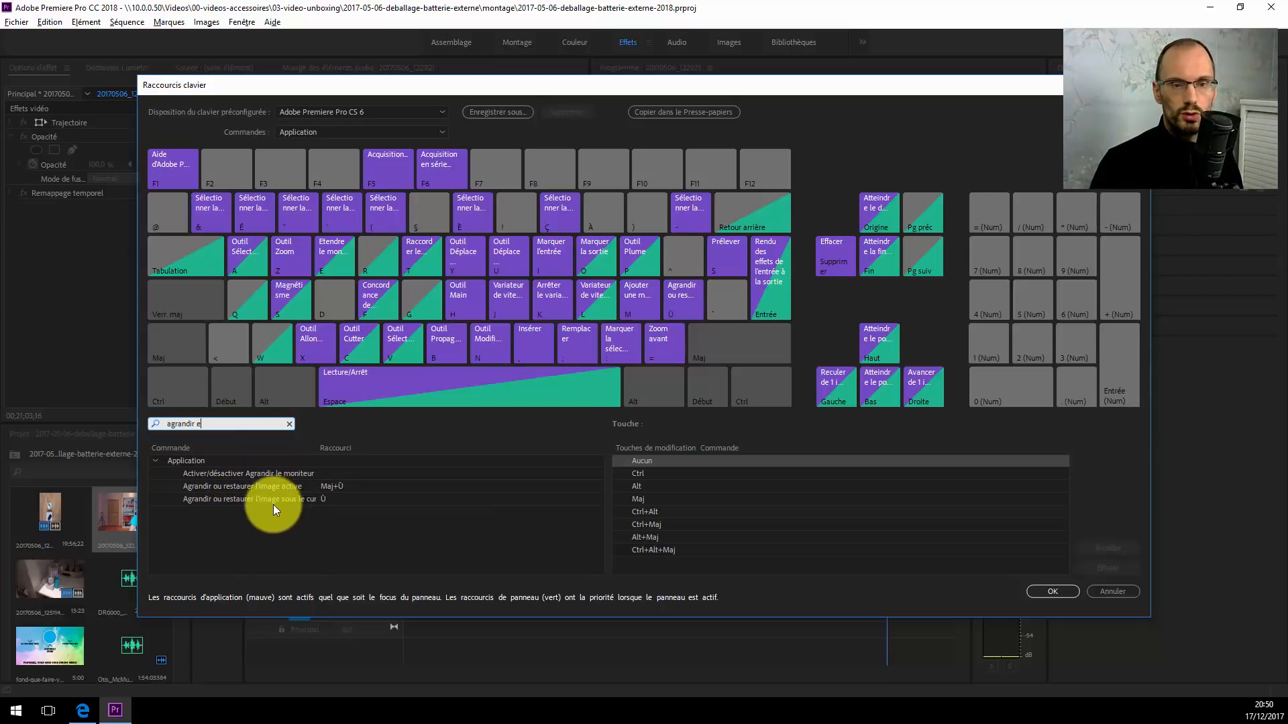
pyautogui.click(324, 499)
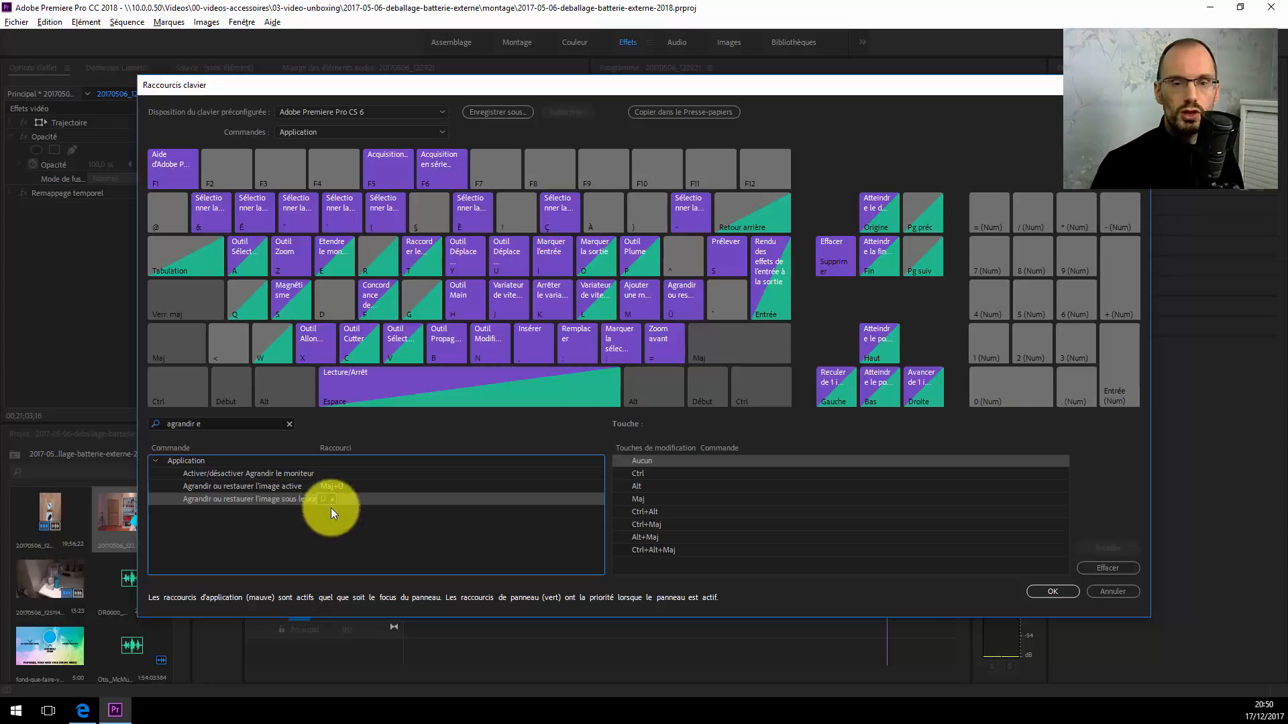
pyautogui.click(331, 523)
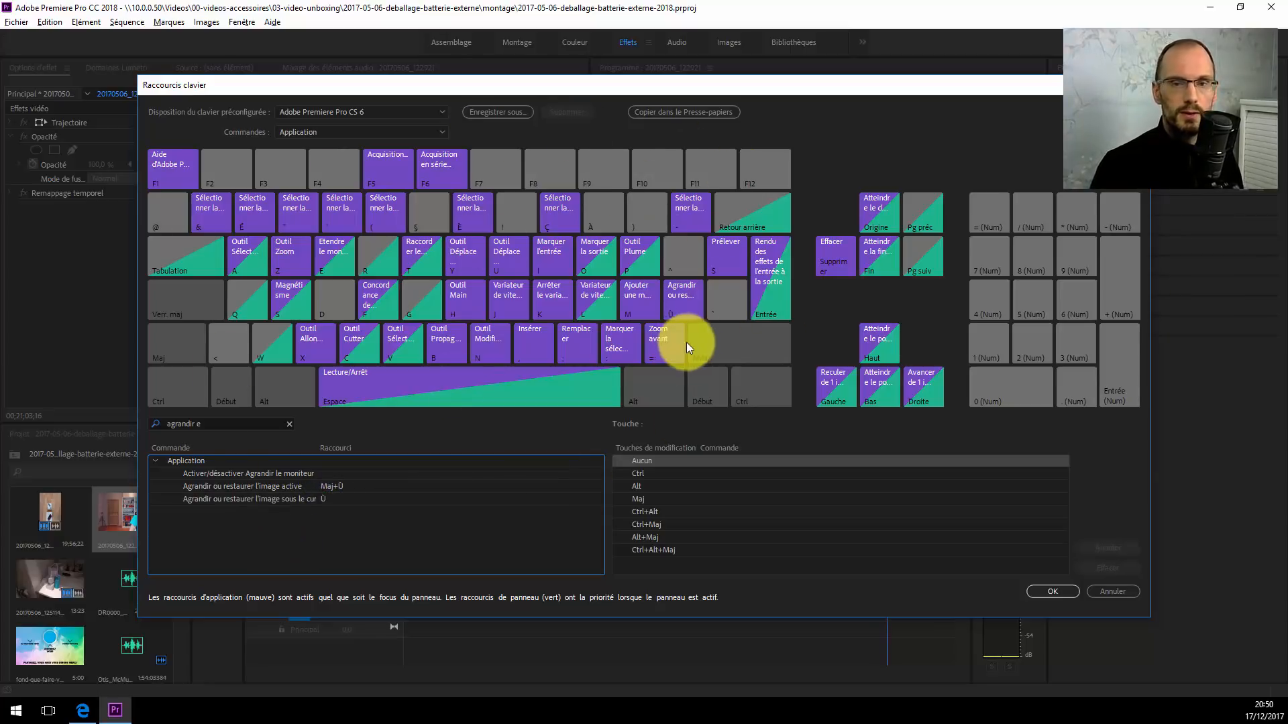
# Set the preconfigured keyboard layout to [Personnalisé].
pyautogui.click(340, 110)
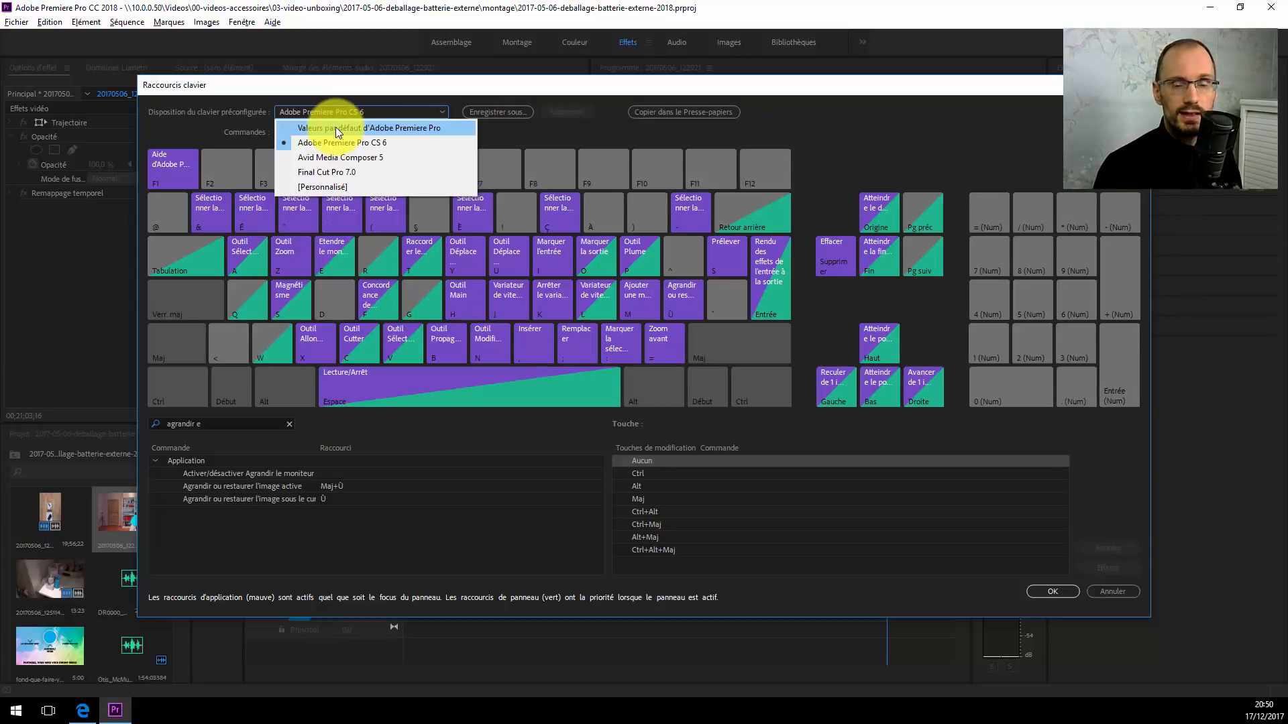
pyautogui.click(318, 186)
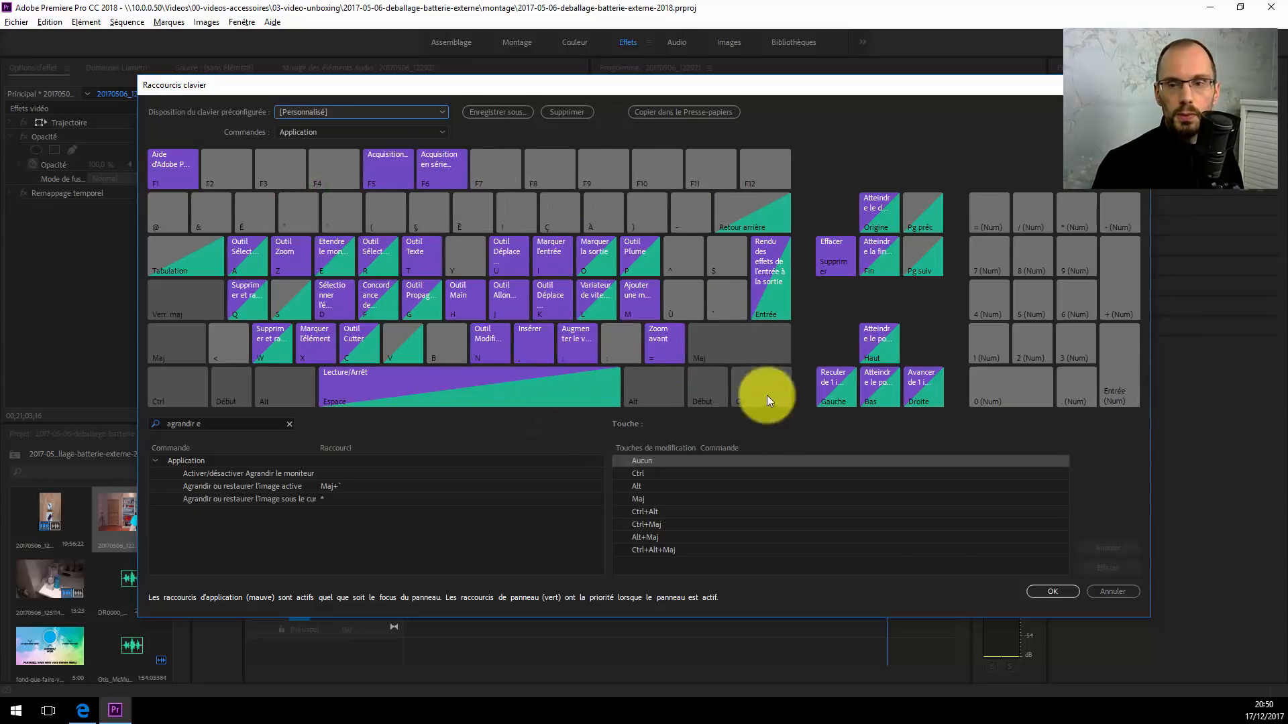
# Apply the [Personnalisé] keyboard layout, and maximize and restore the timeline panel under the cursor.
pyautogui.click(1046, 592)
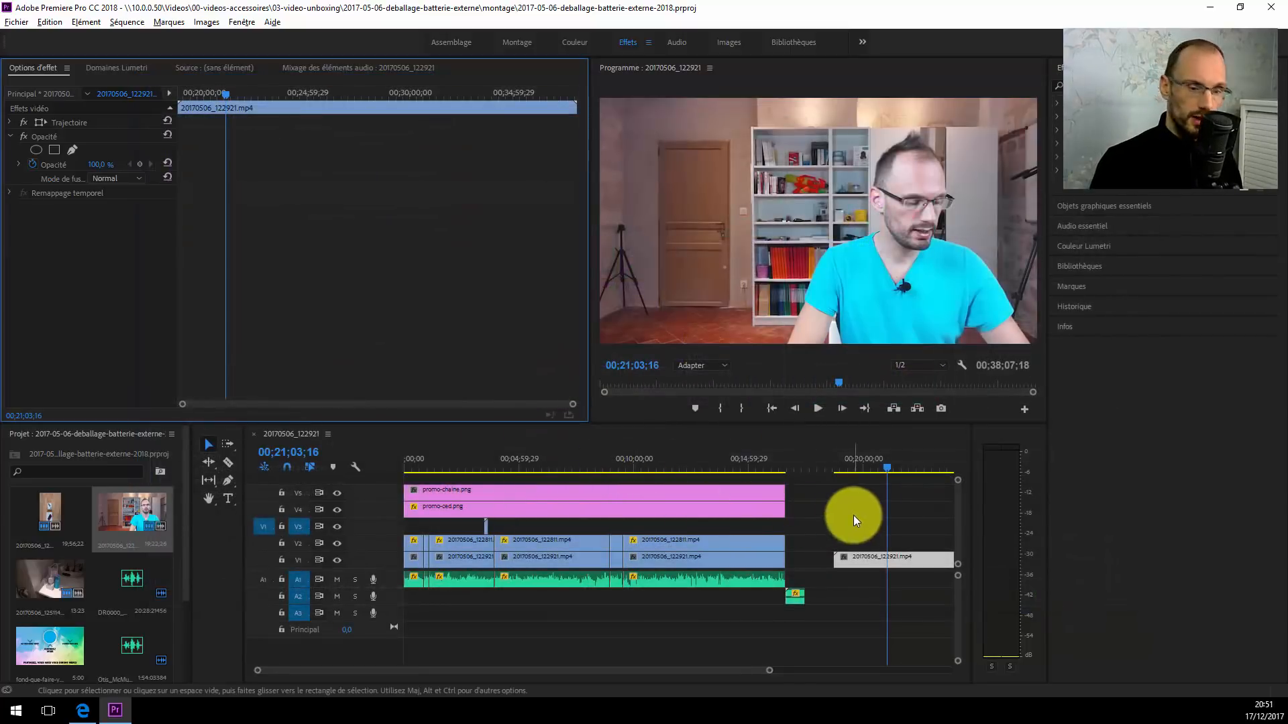
pyautogui.press('`')
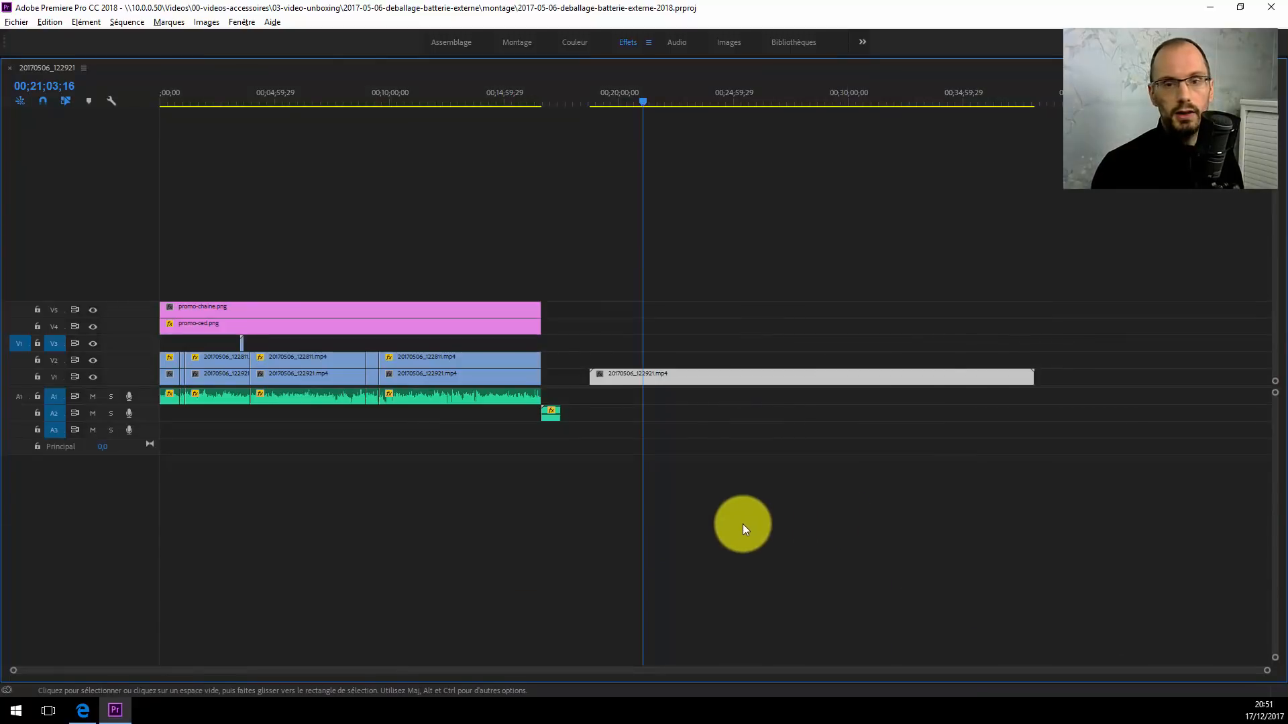
pyautogui.press('`')
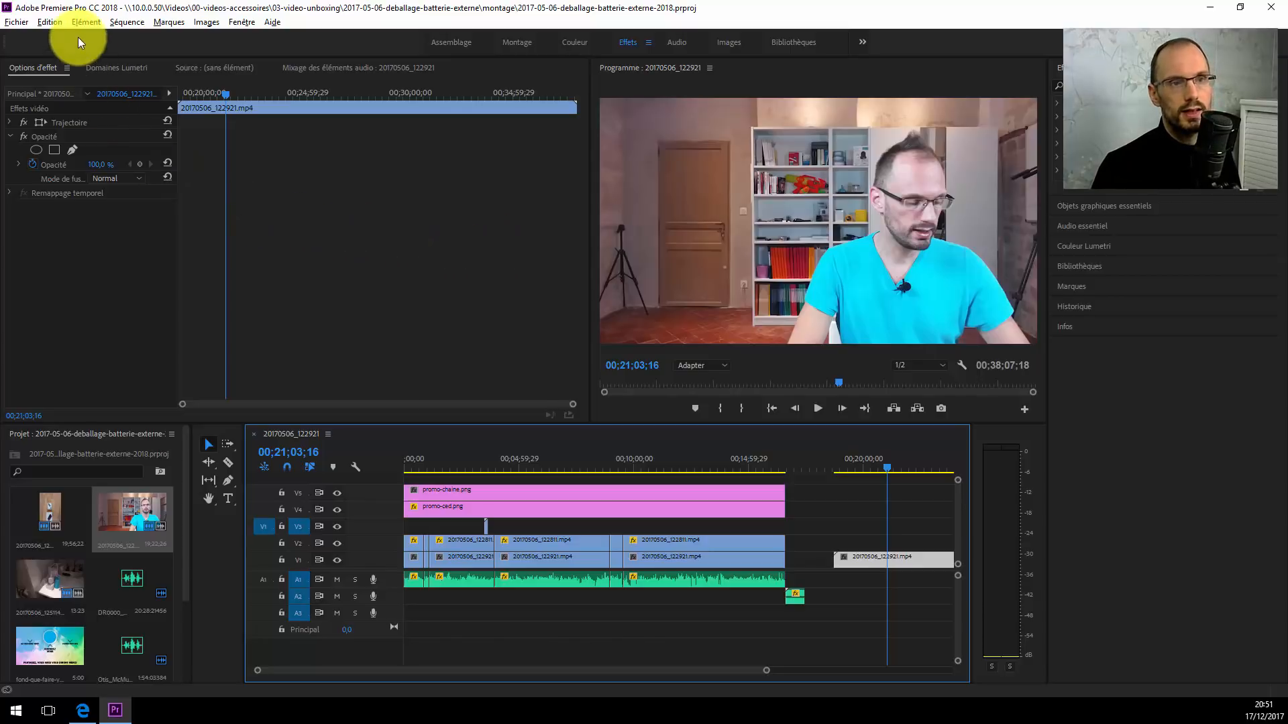
# Set the preconfigured keyboard layout to Adobe Premiere Pro CS 6 in the keyboard shortcut settings and apply it.
pyautogui.click(58, 20)
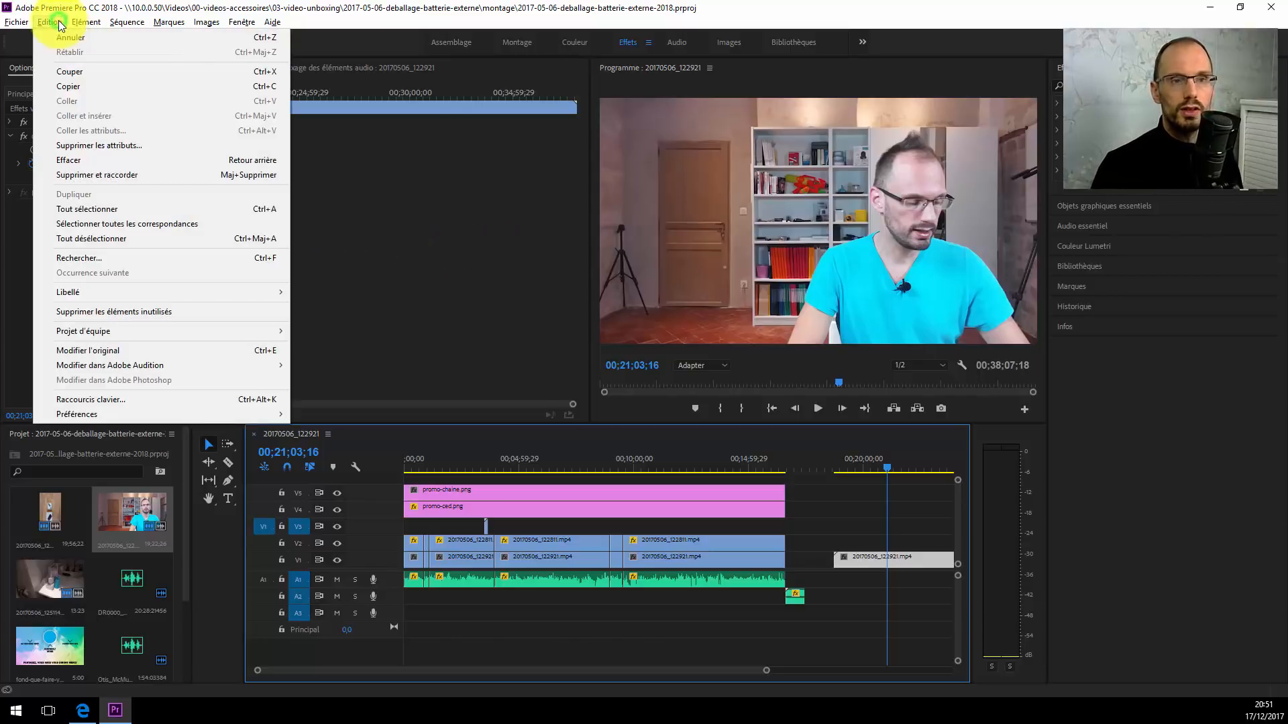
pyautogui.click(67, 400)
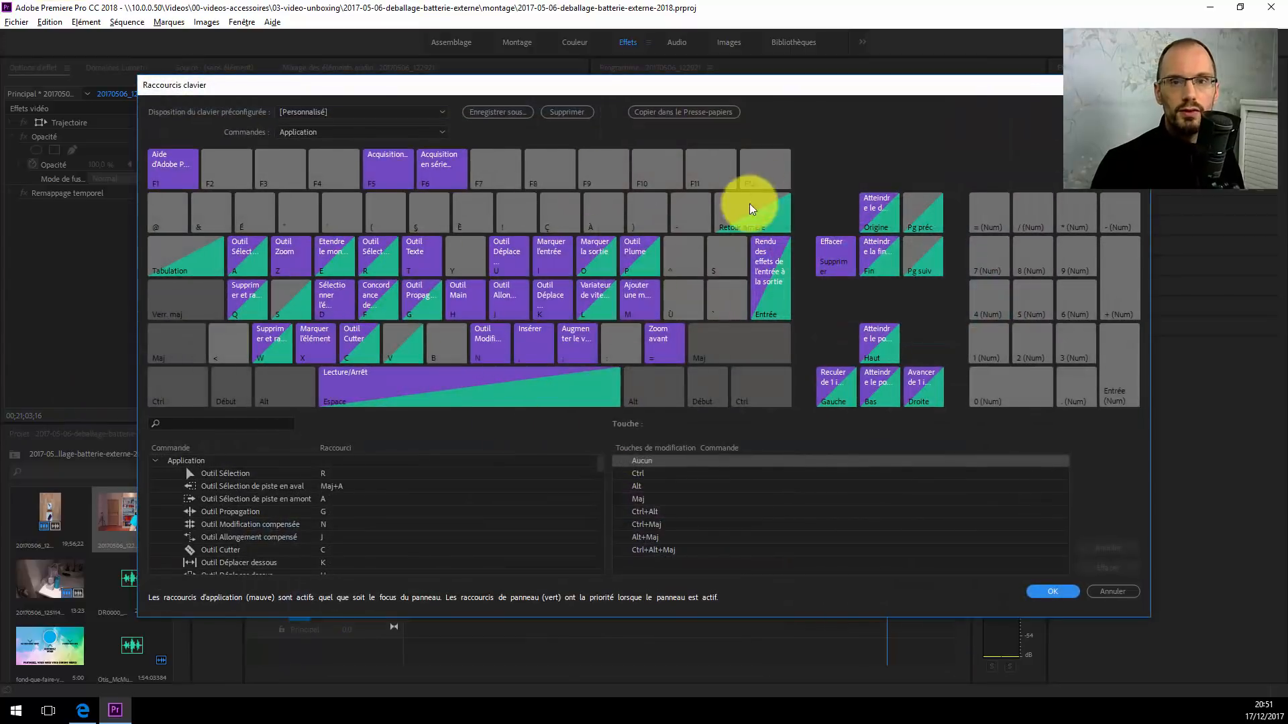
pyautogui.click(416, 110)
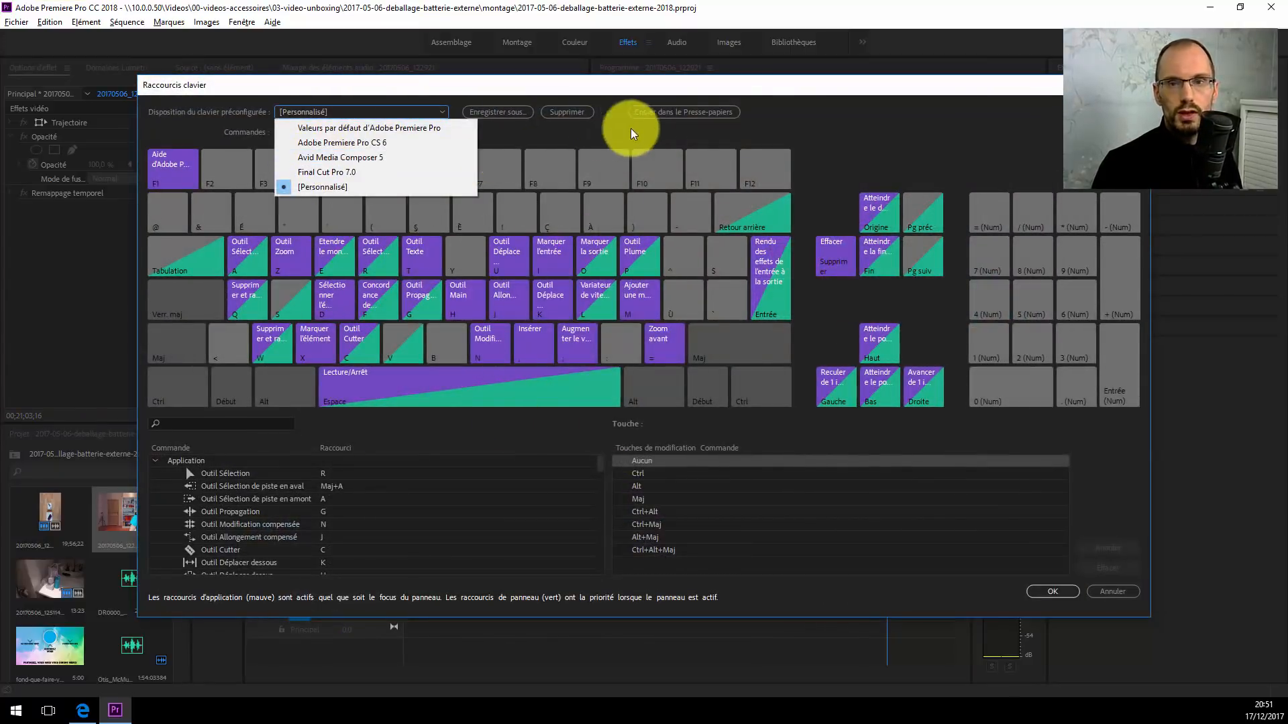
pyautogui.click(780, 116)
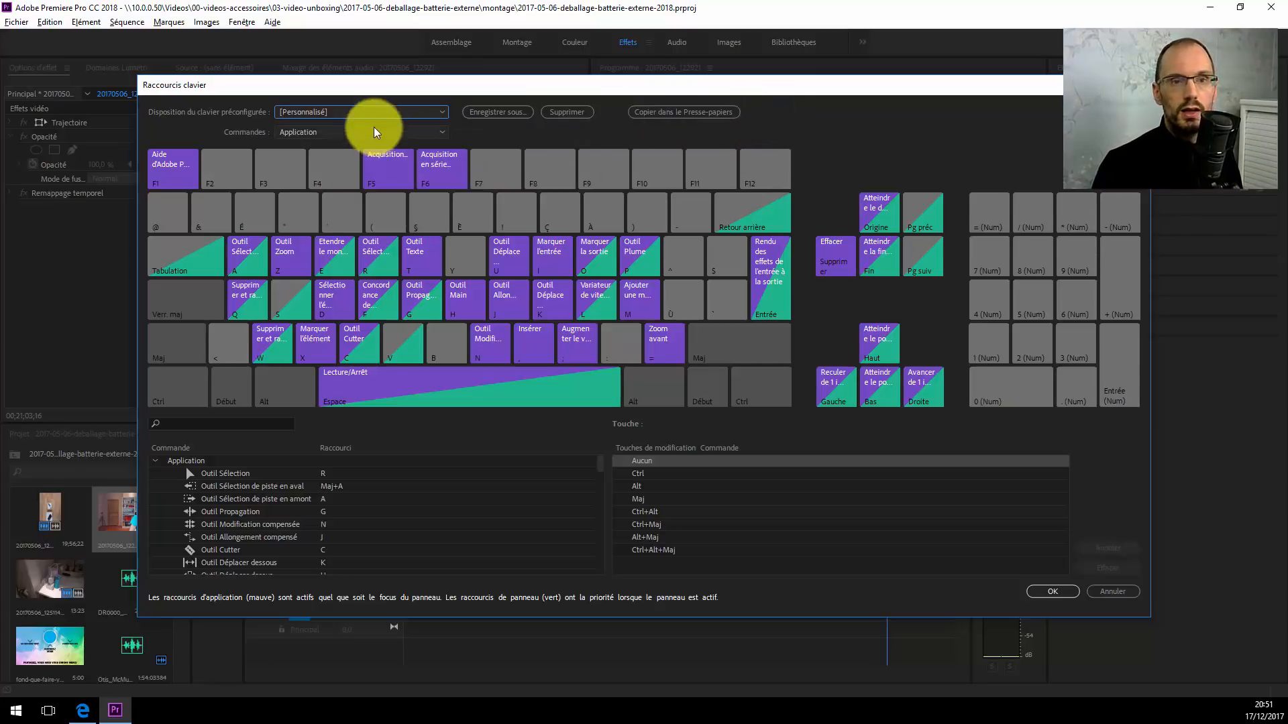
pyautogui.click(360, 114)
pyautogui.click(344, 145)
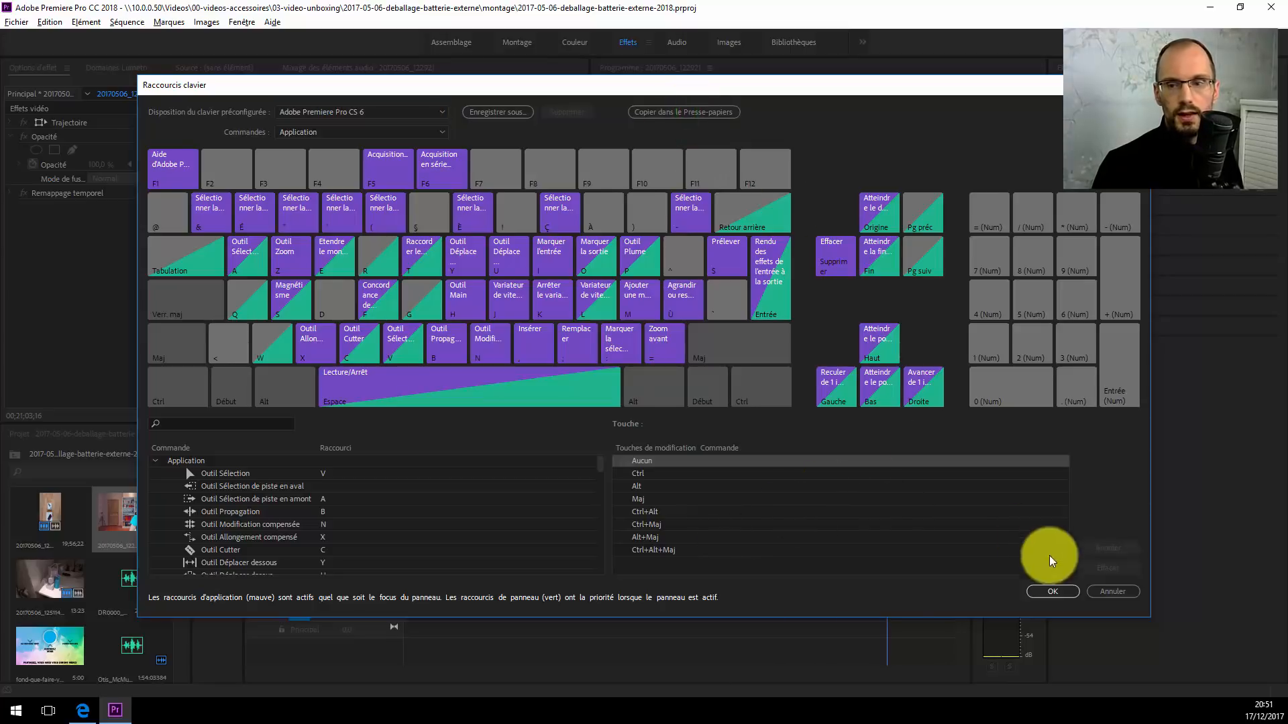
pyautogui.click(1051, 591)
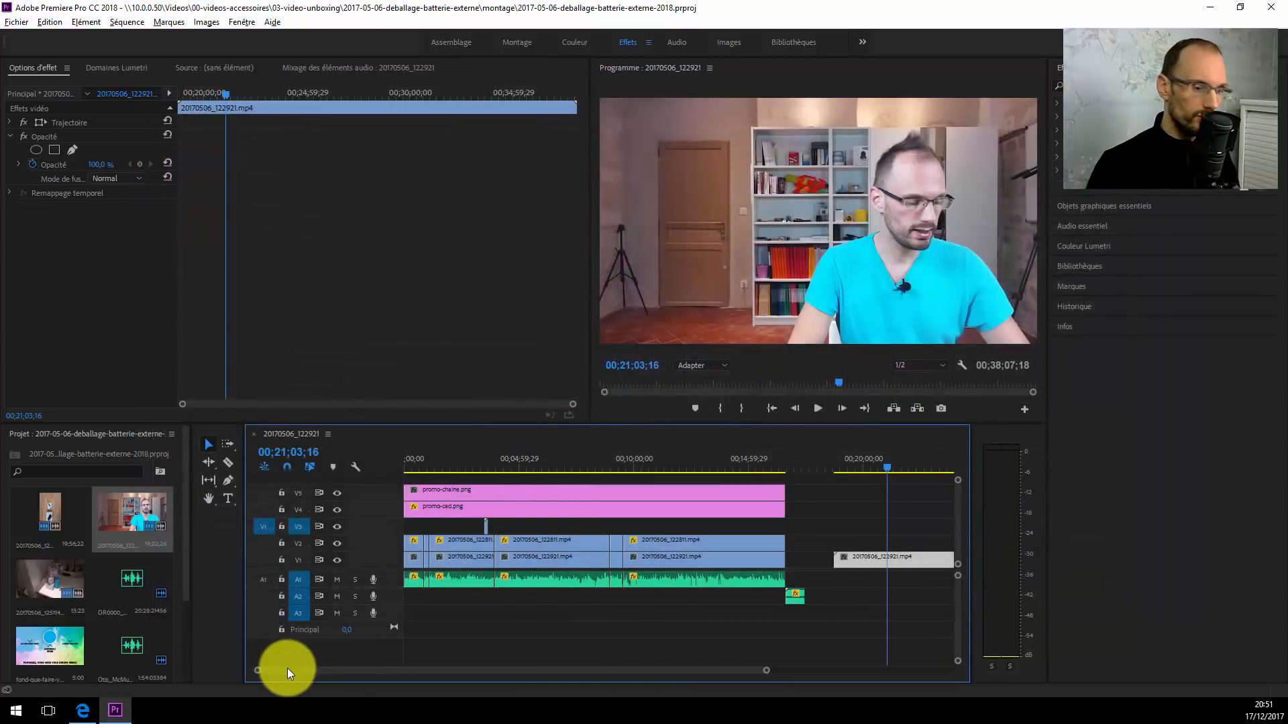
# Open Notepad, paste the copied keyboard shortcut list into the blank document and look through its commands.
pyautogui.press('super')
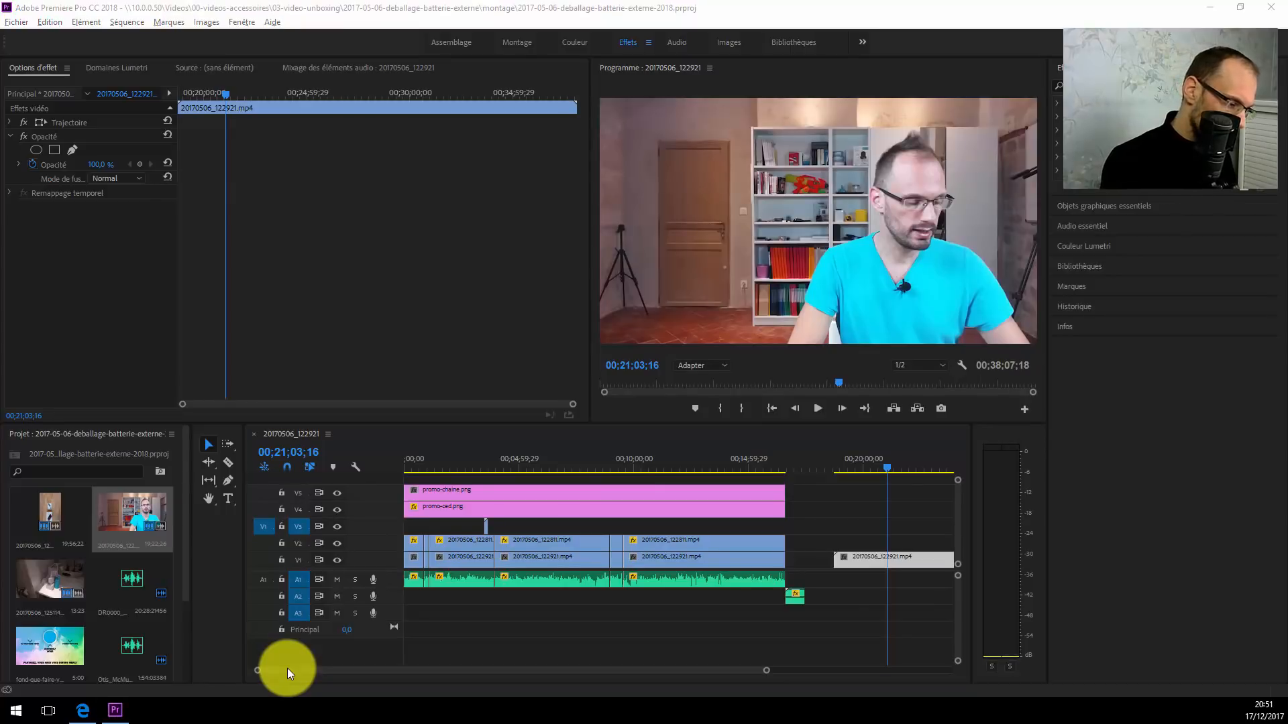
pyautogui.press('Return')
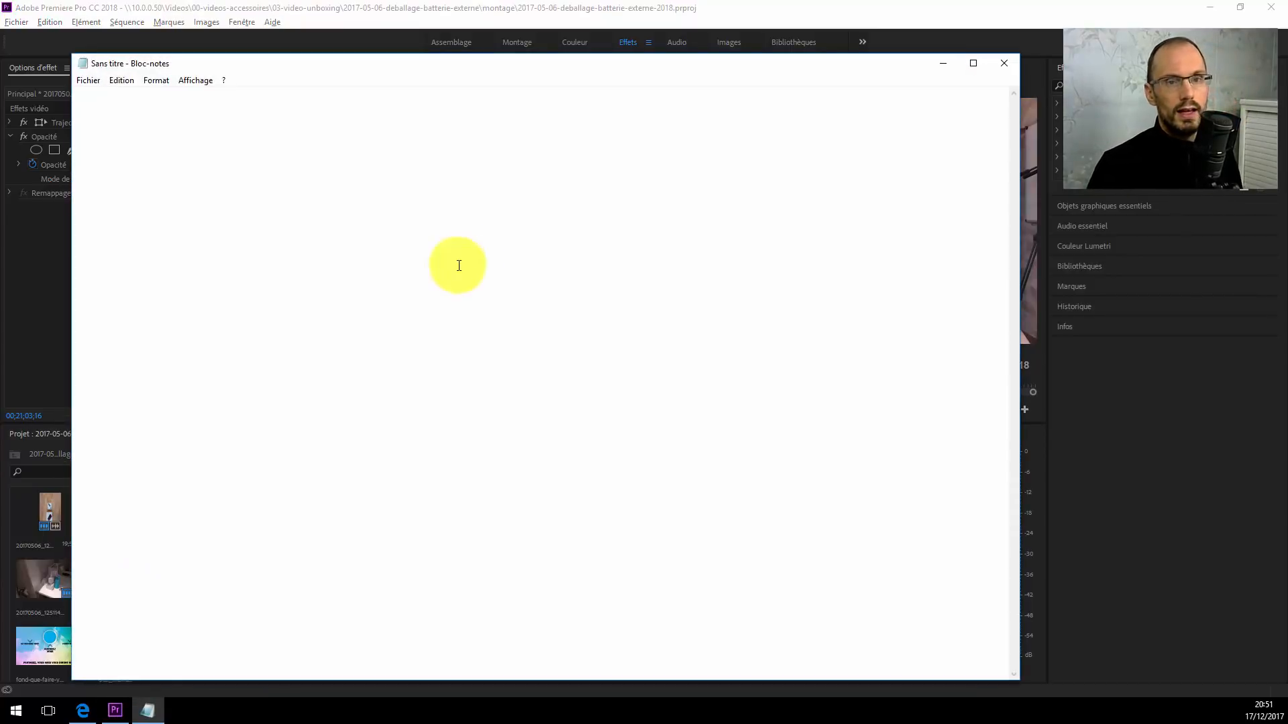
pyautogui.rightClick(377, 188)
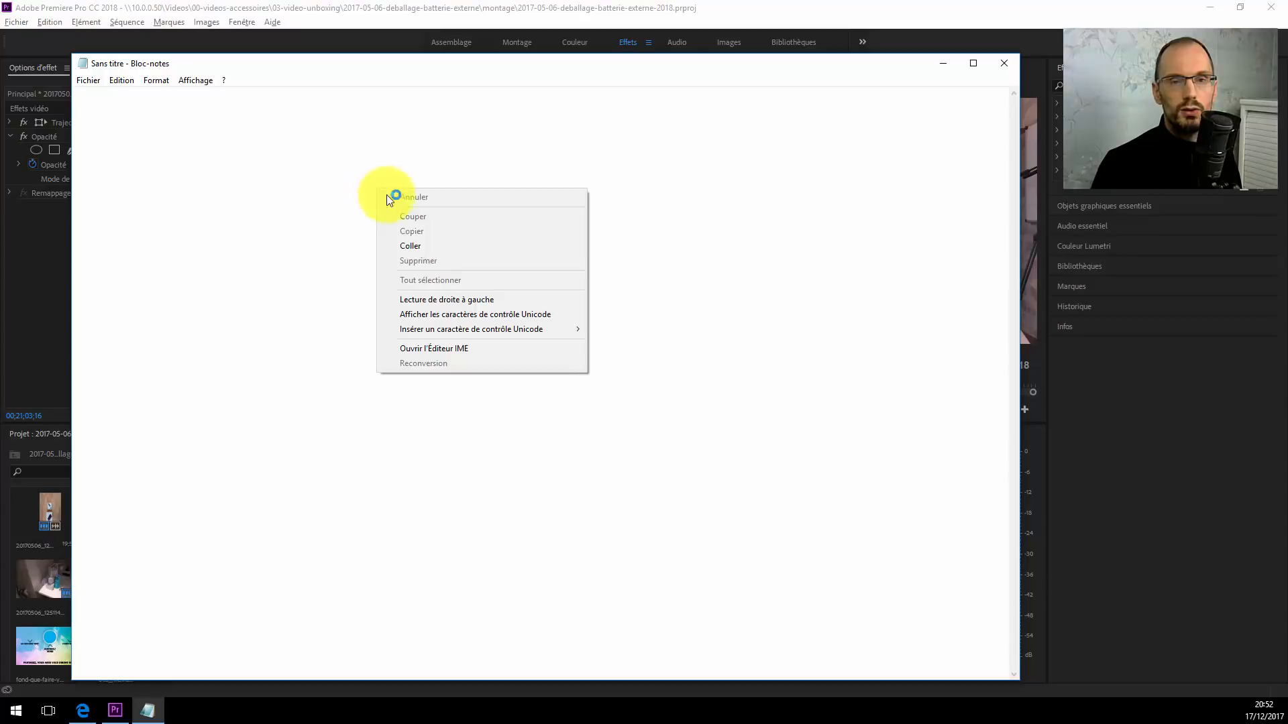
pyautogui.click(404, 247)
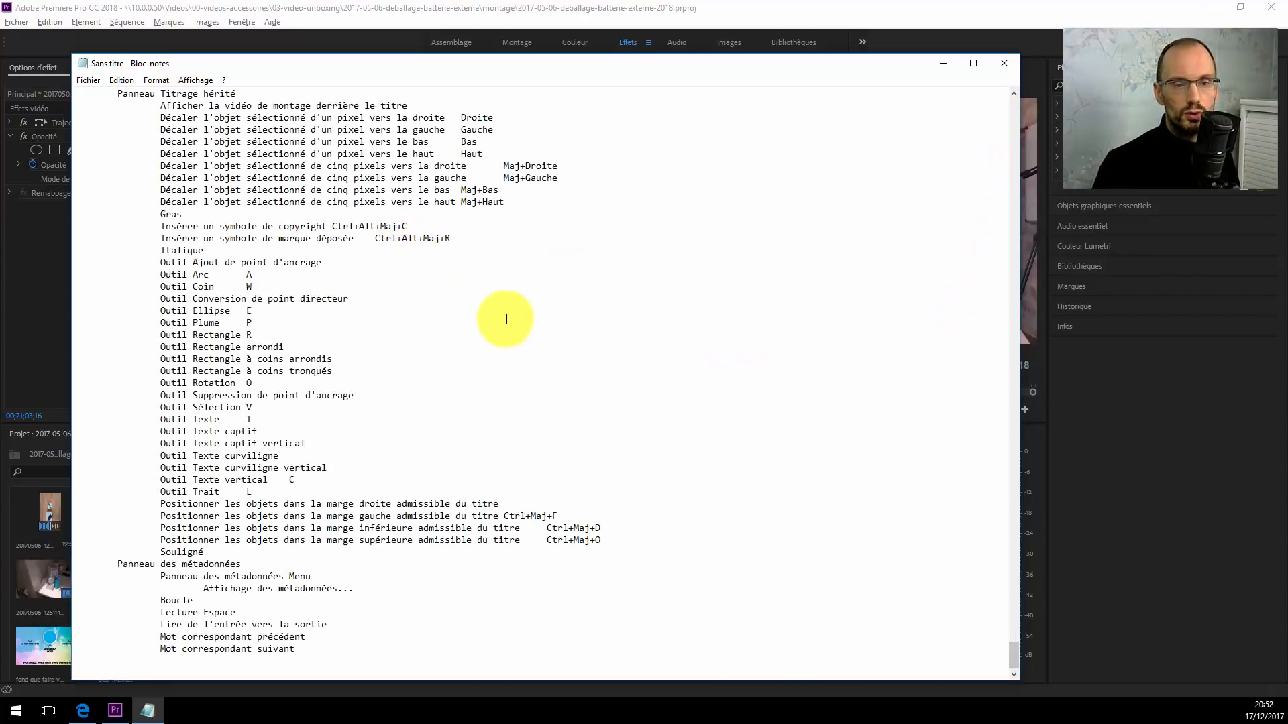
pyautogui.scroll(15, 330, 402)
pyautogui.scroll(20, 305, 392)
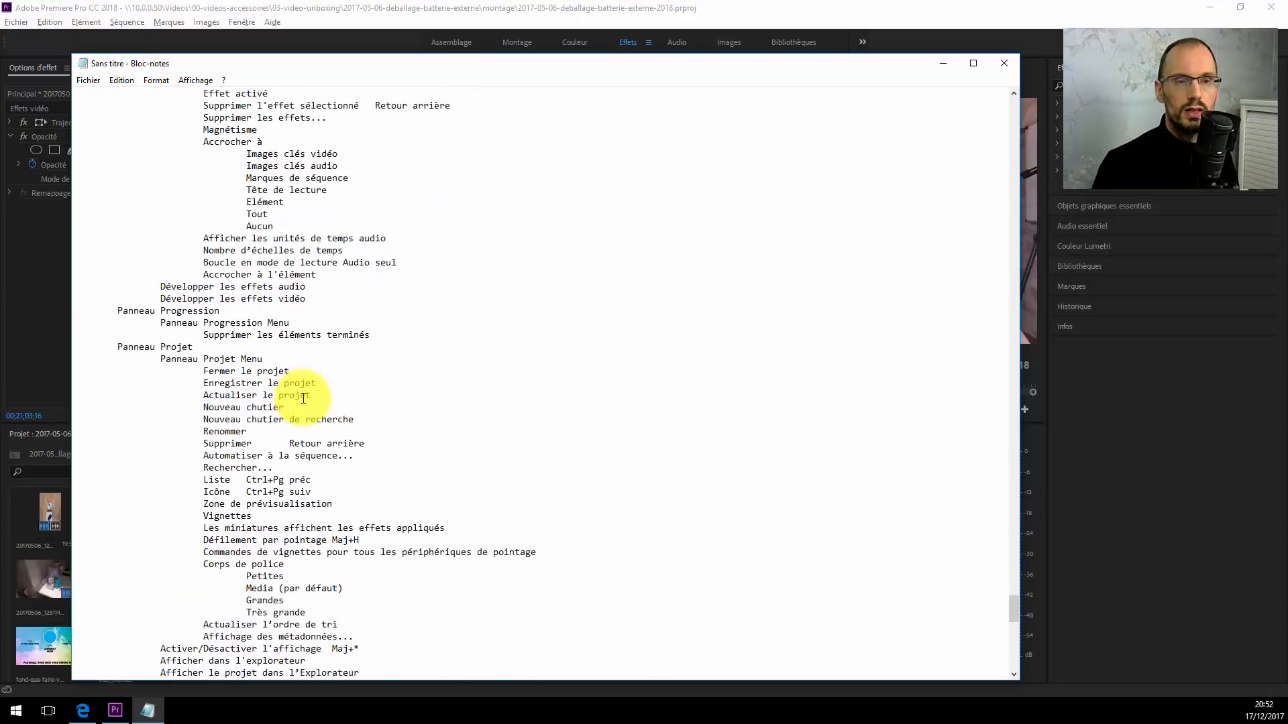
pyautogui.scroll(14, 306, 383)
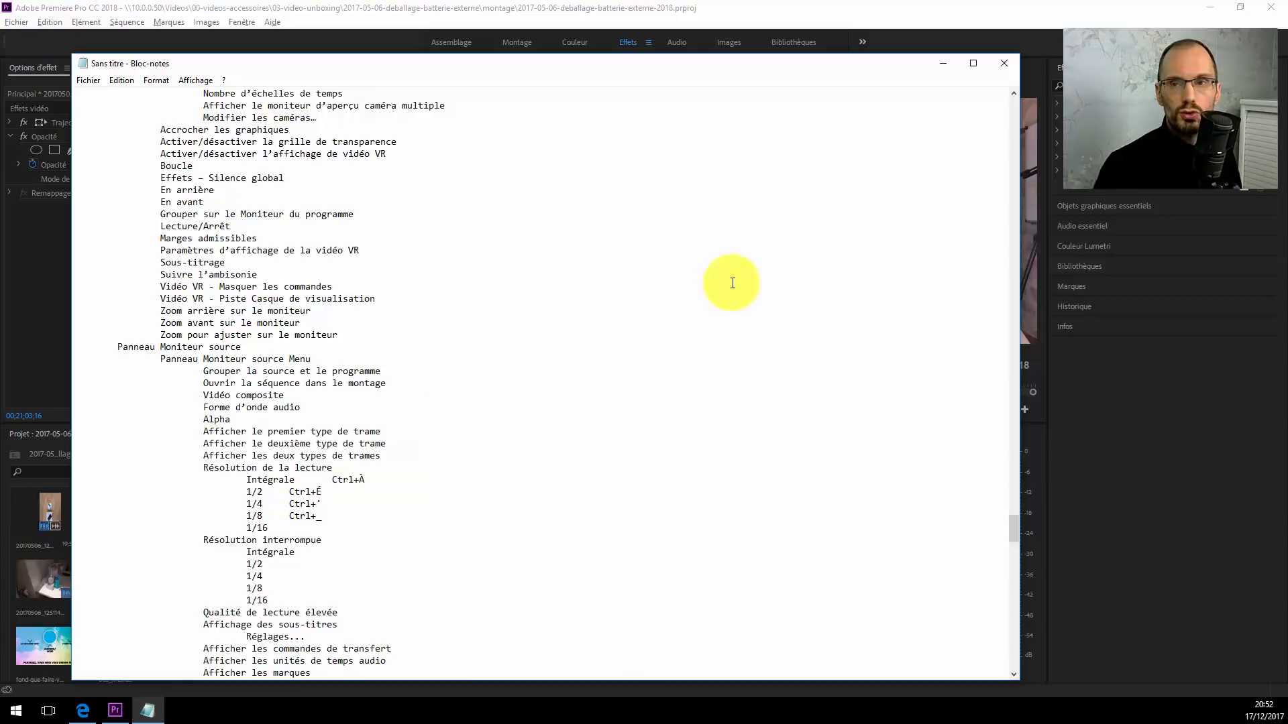
# Close the untitled Notepad document without saving the pasted shortcut list.
pyautogui.click(1003, 65)
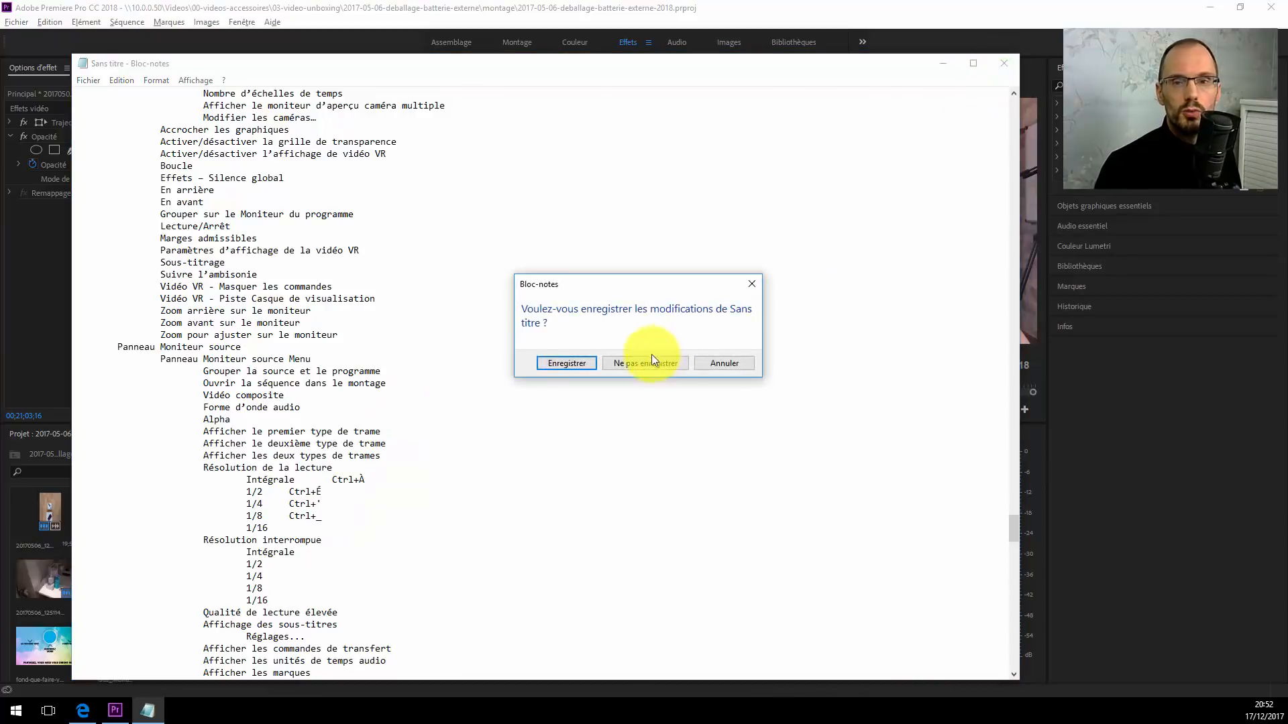
pyautogui.click(739, 361)
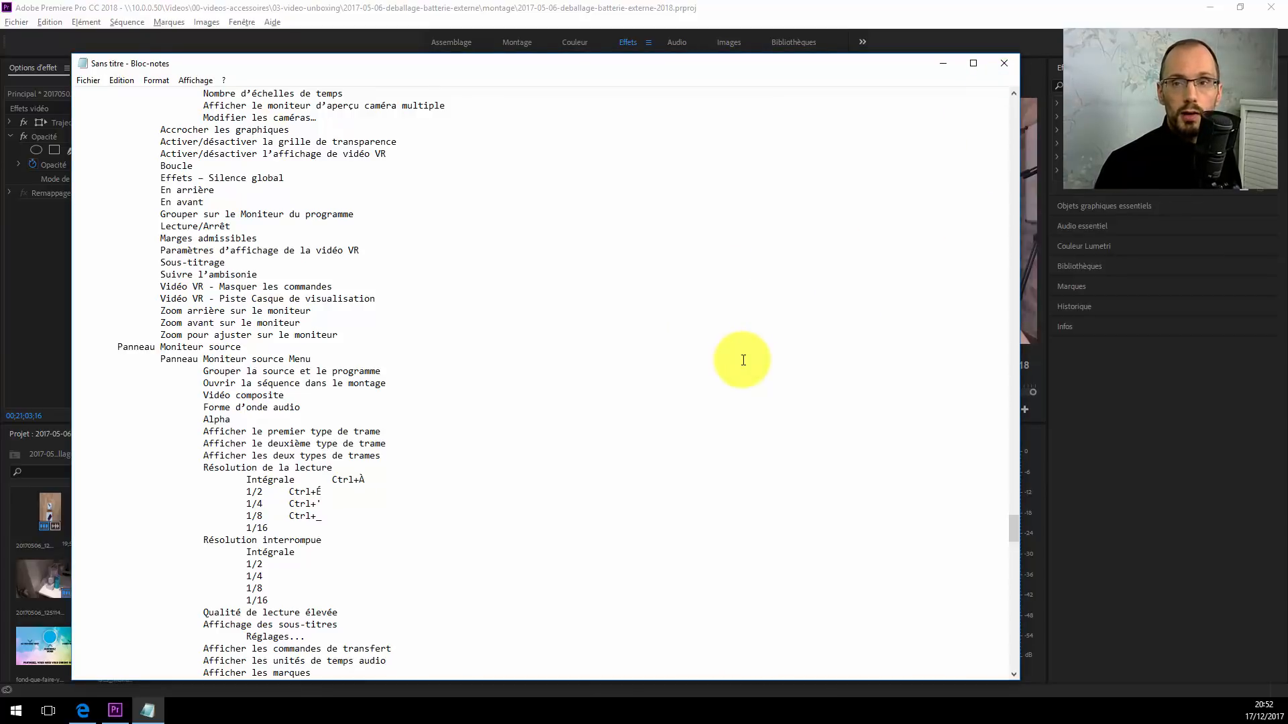
pyautogui.click(1004, 64)
pyautogui.click(670, 366)
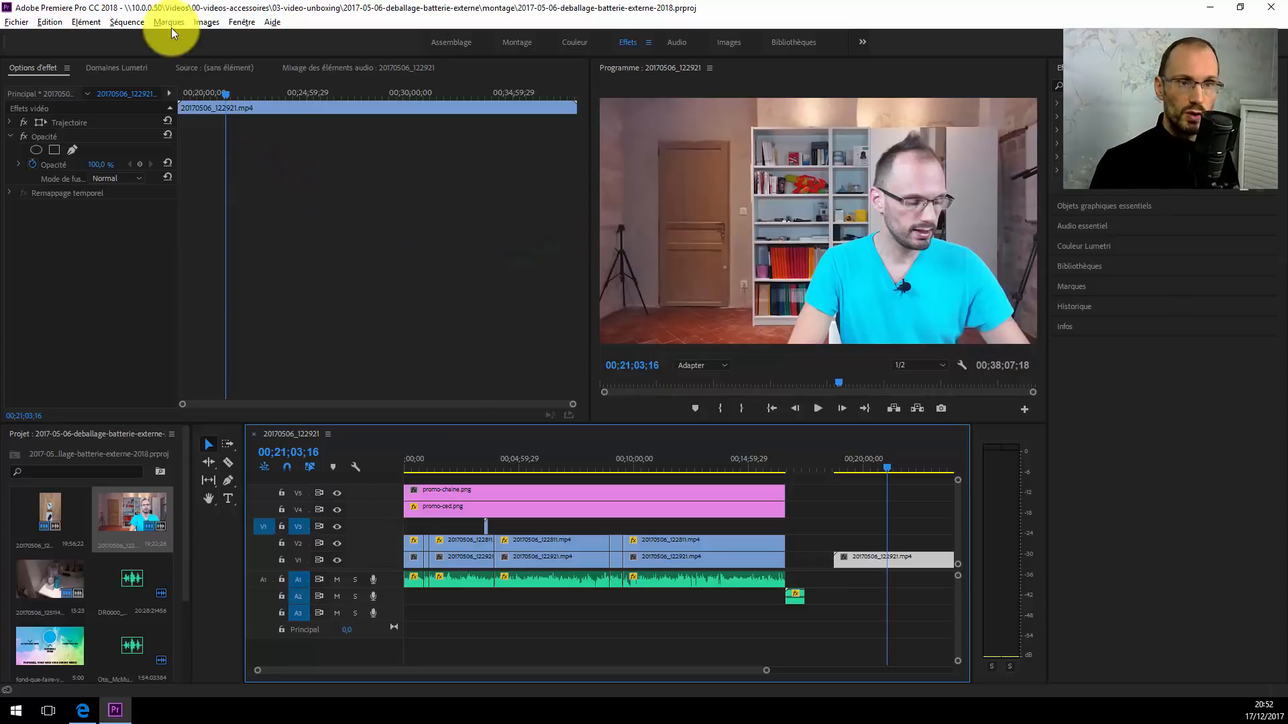
# Switch the preconfigured keyboard layout back to [Personnalisé] in the keyboard shortcut settings and apply it.
pyautogui.click(50, 22)
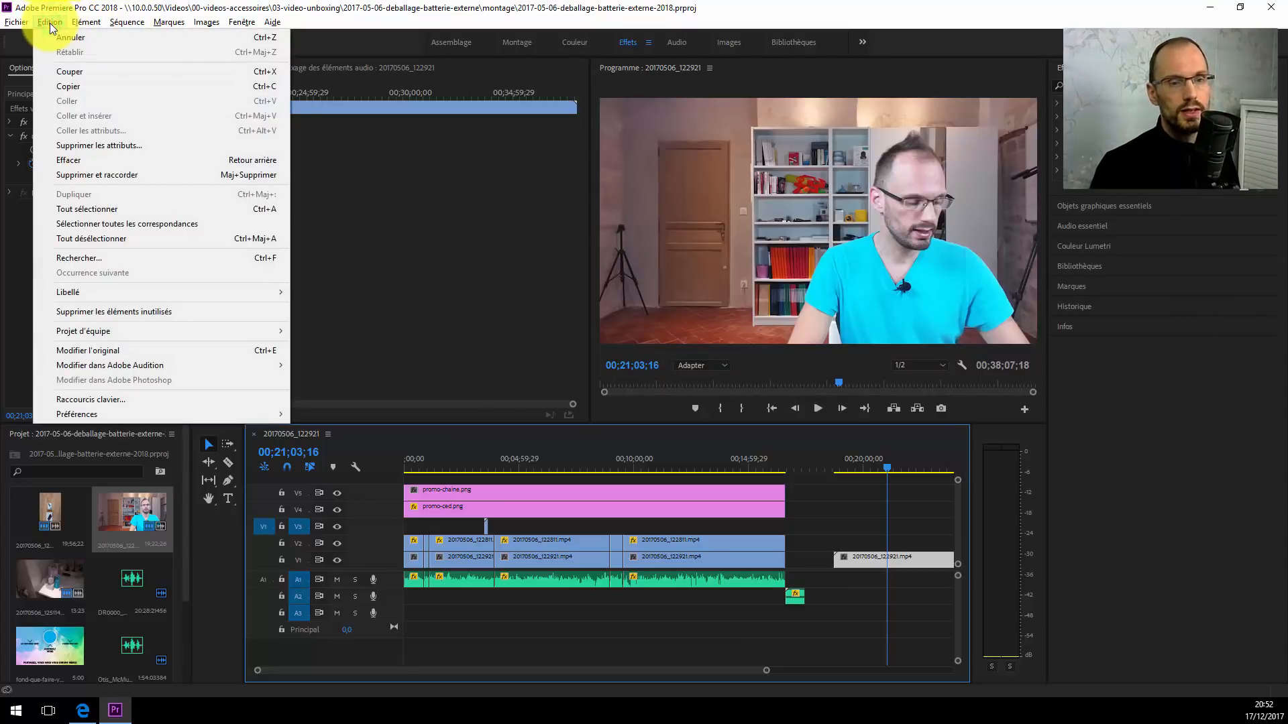
pyautogui.click(101, 400)
pyautogui.click(304, 112)
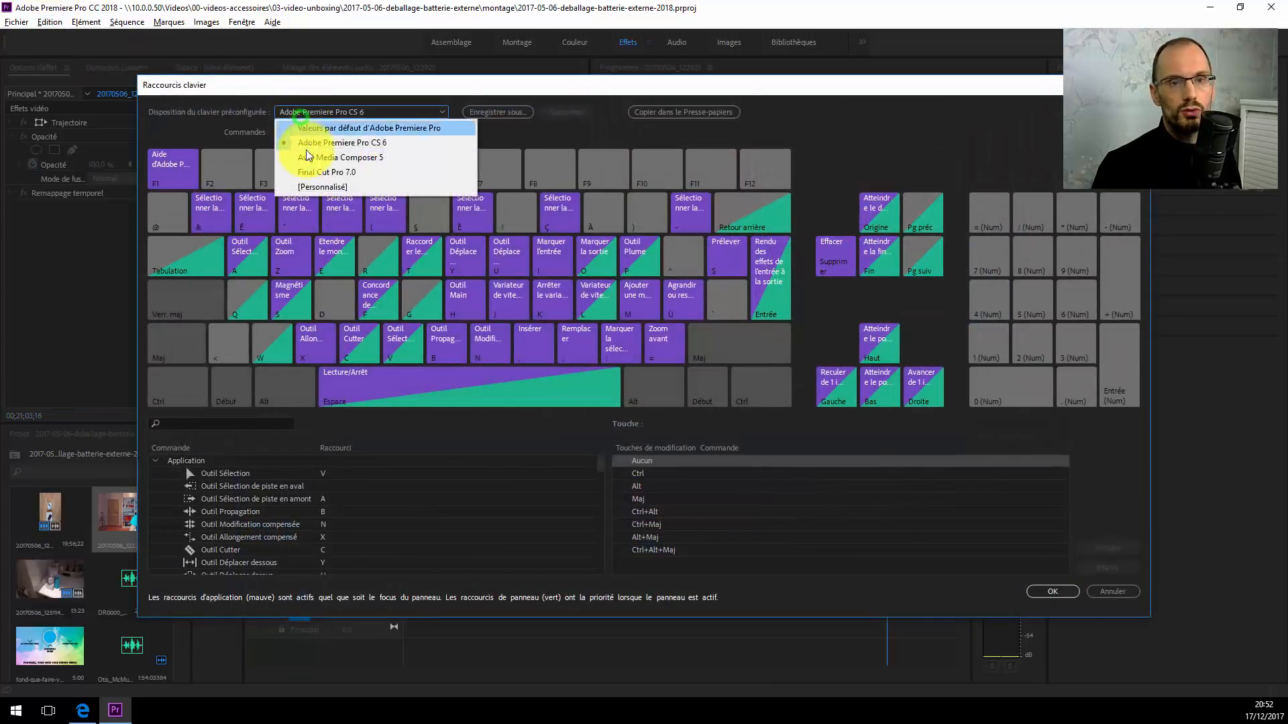
pyautogui.click(310, 187)
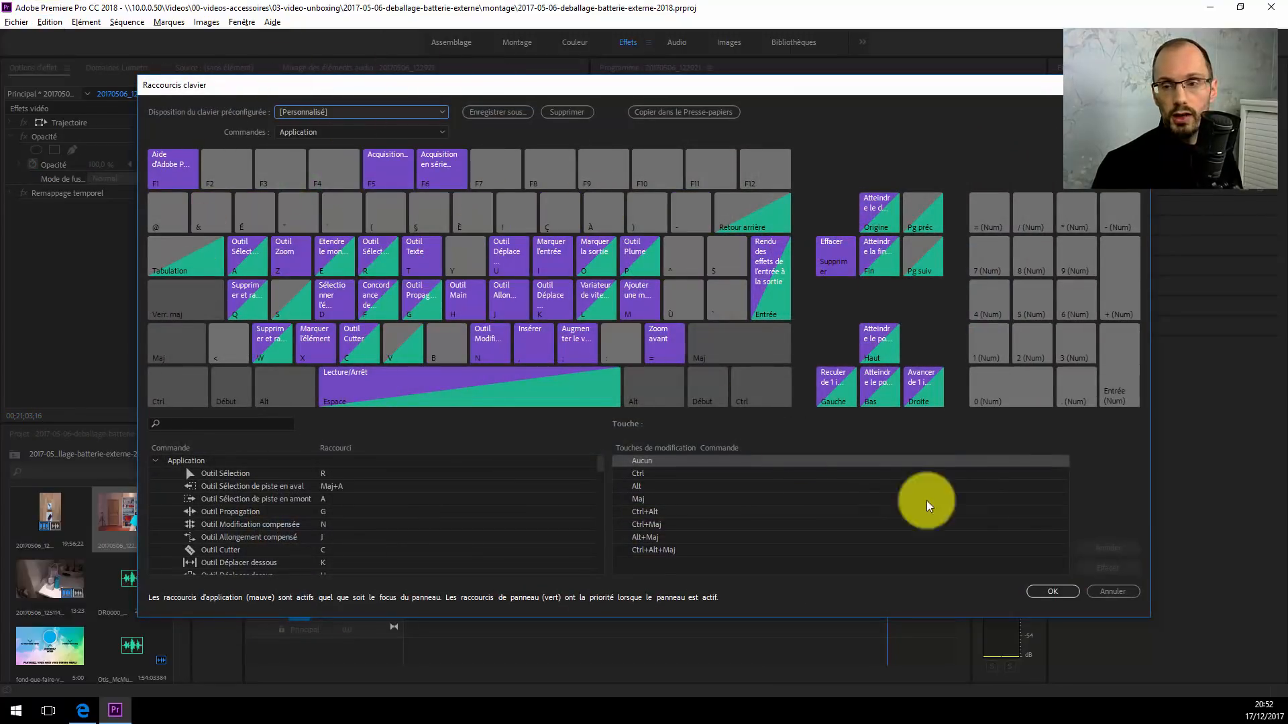
pyautogui.click(1053, 590)
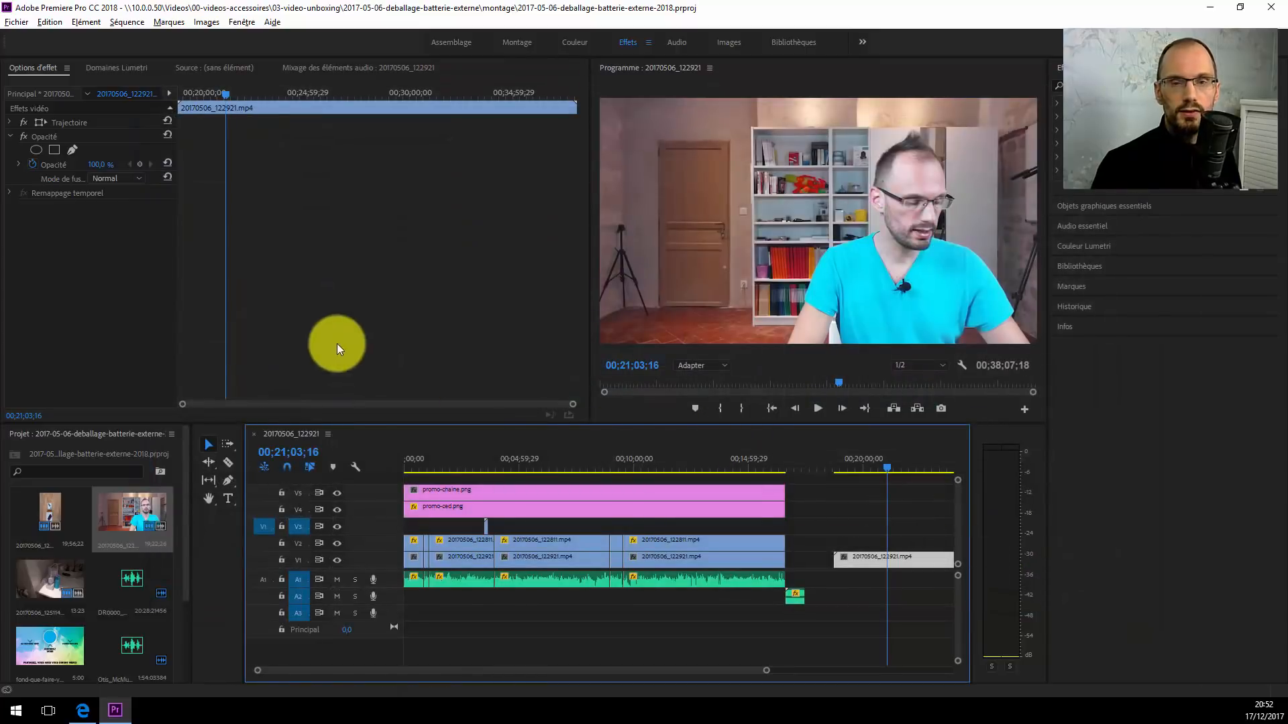